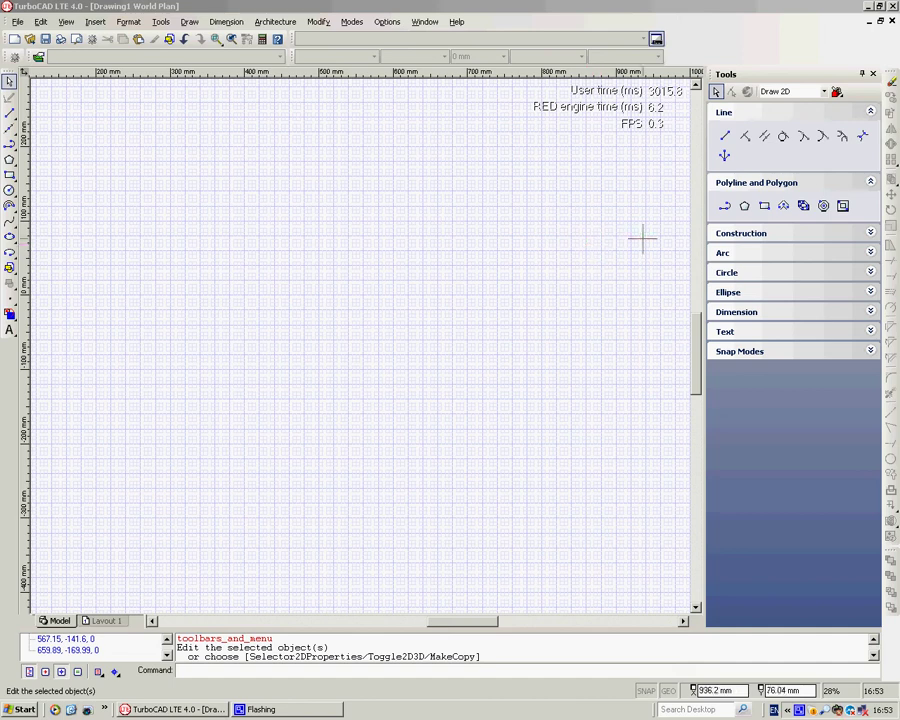
# Step: Draw a six-point open line chain shaped like a pentagon on the left, its last segment crossing the first
pyautogui.click(725, 135)
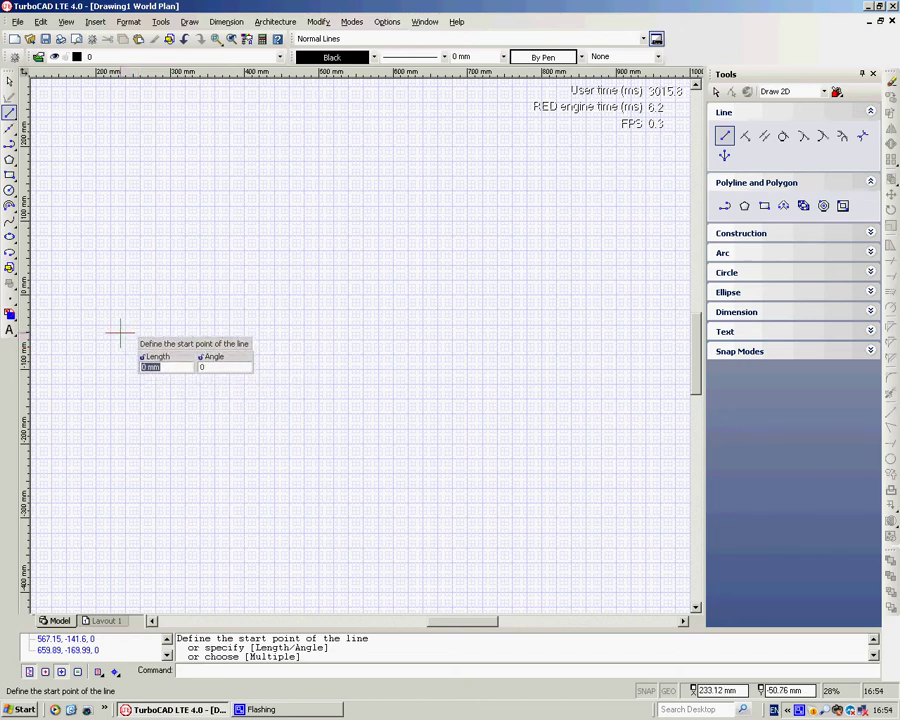
pyautogui.click(119, 341)
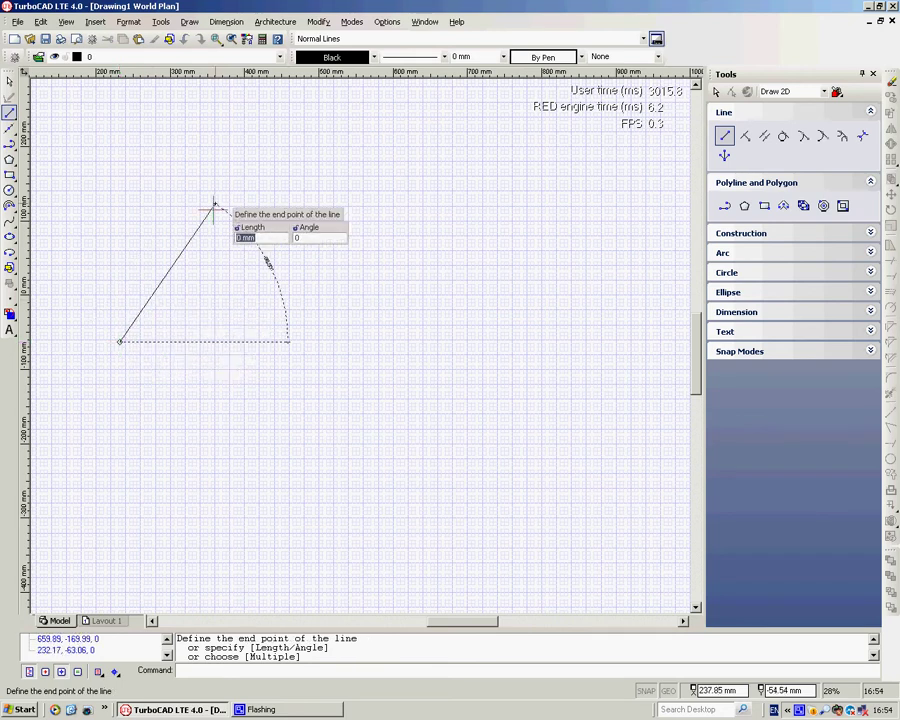
pyautogui.click(204, 124)
pyautogui.click(293, 148)
pyautogui.click(293, 274)
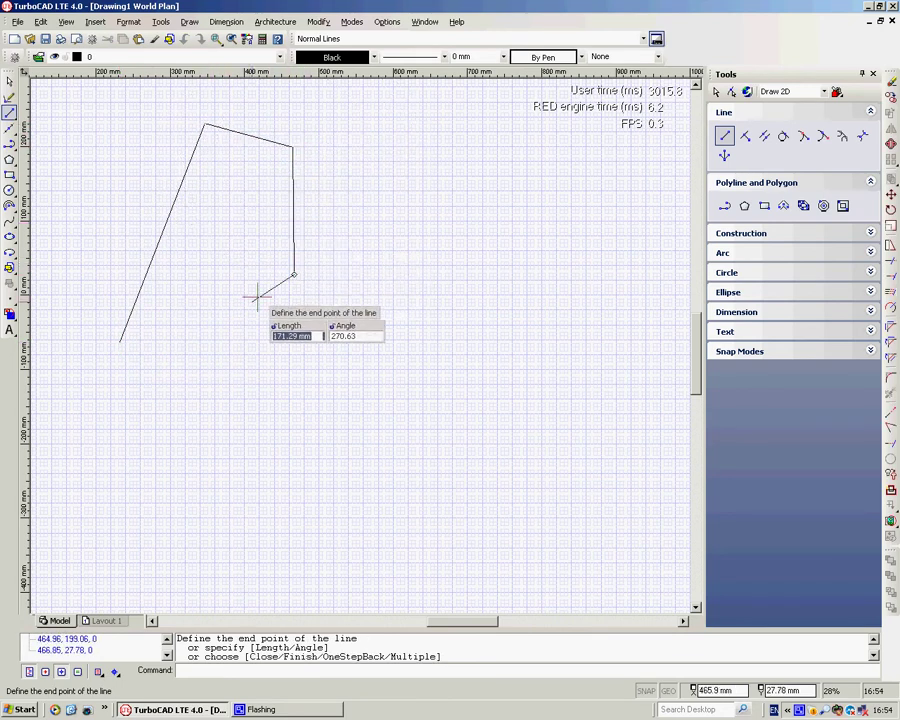
pyautogui.click(195, 331)
pyautogui.click(116, 196)
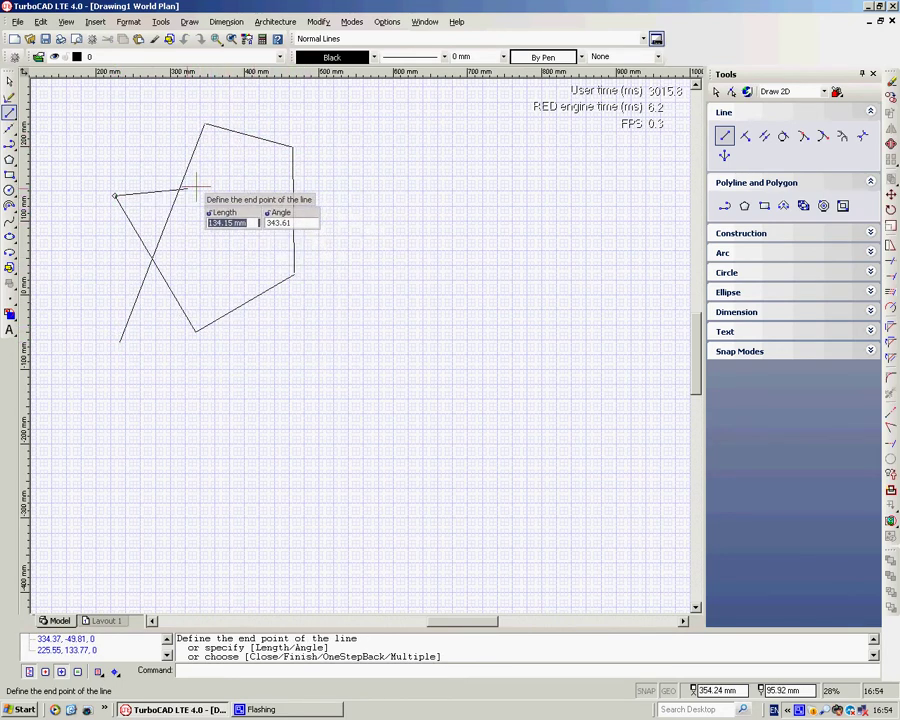
pyautogui.rightClick(214, 158)
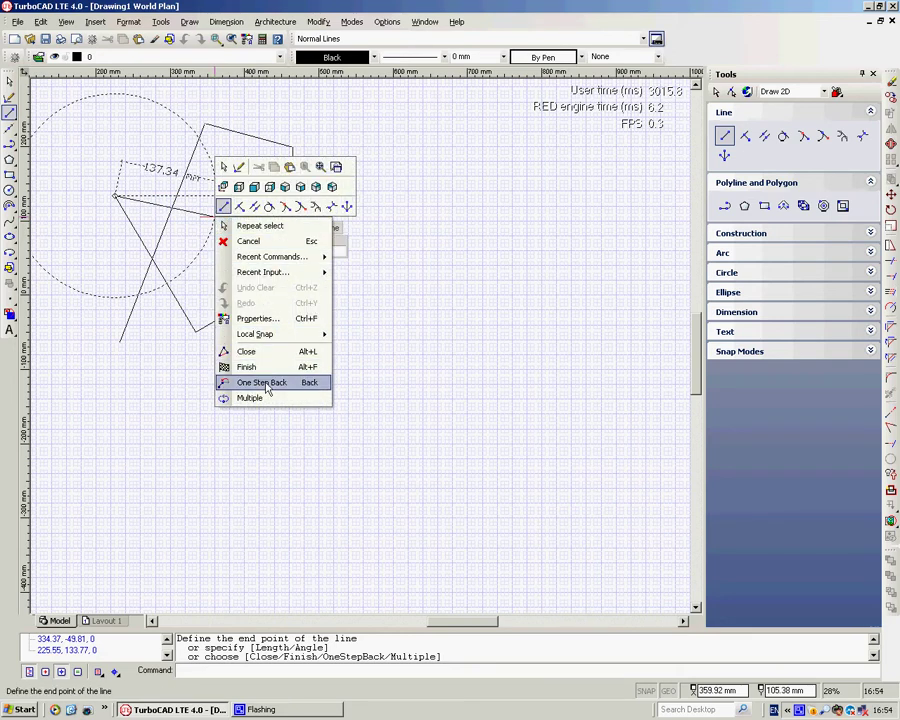
# Step: End the line chain open, then trace a matching six-vertex polyline outline to its right
pyautogui.click(248, 369)
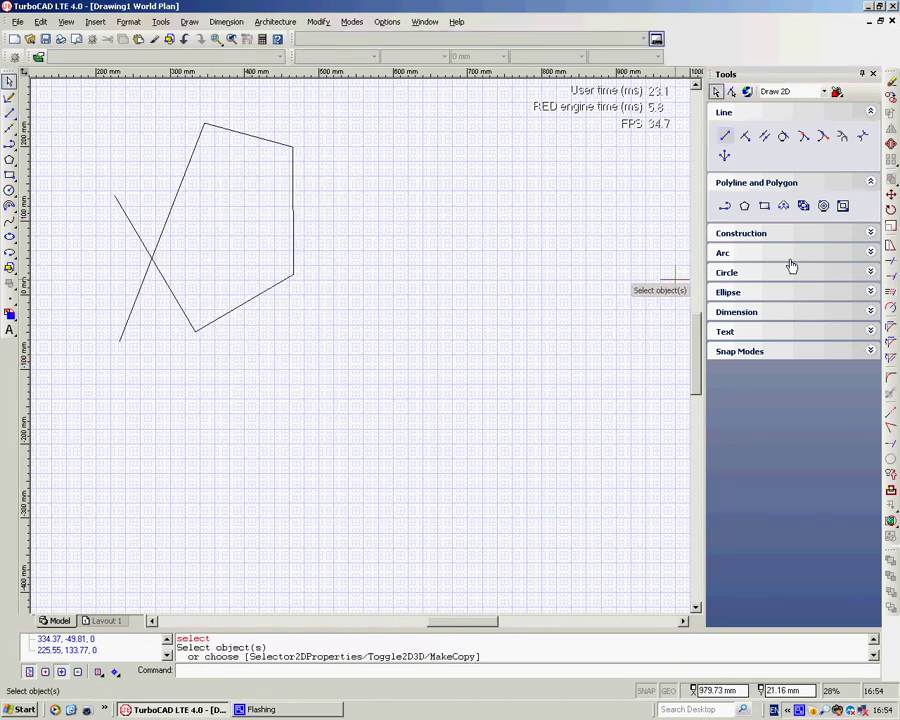
pyautogui.click(725, 206)
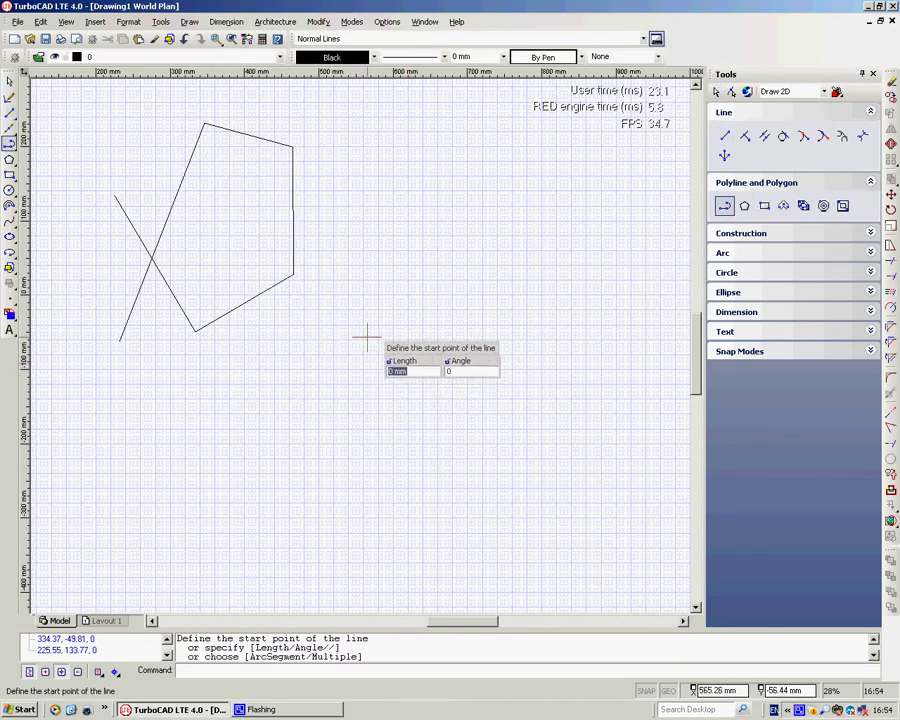
pyautogui.click(369, 334)
pyautogui.click(430, 145)
pyautogui.click(530, 170)
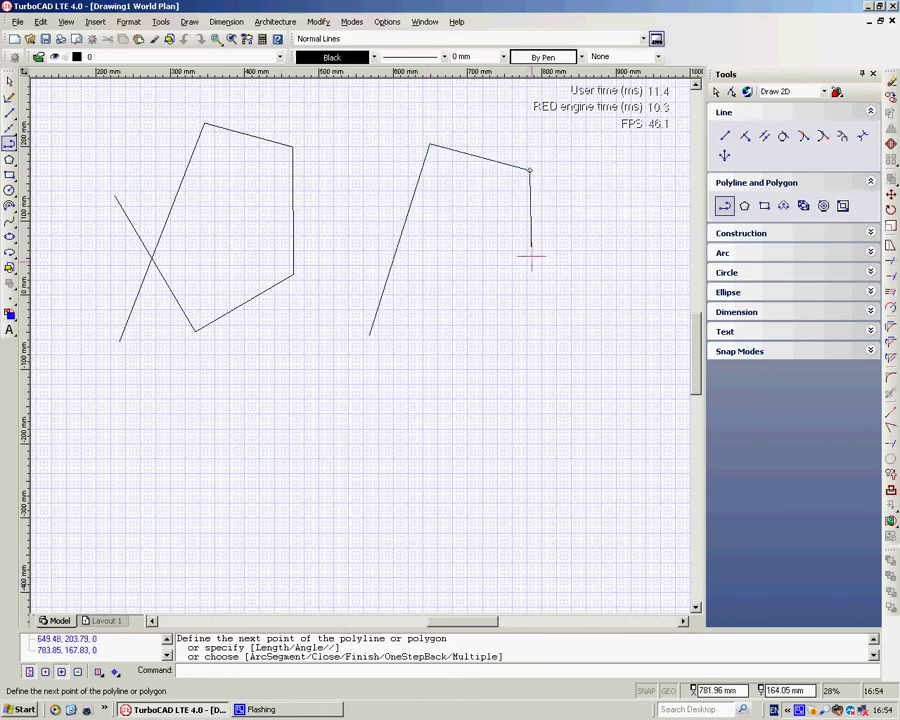
pyautogui.click(530, 290)
pyautogui.click(442, 337)
pyautogui.click(378, 297)
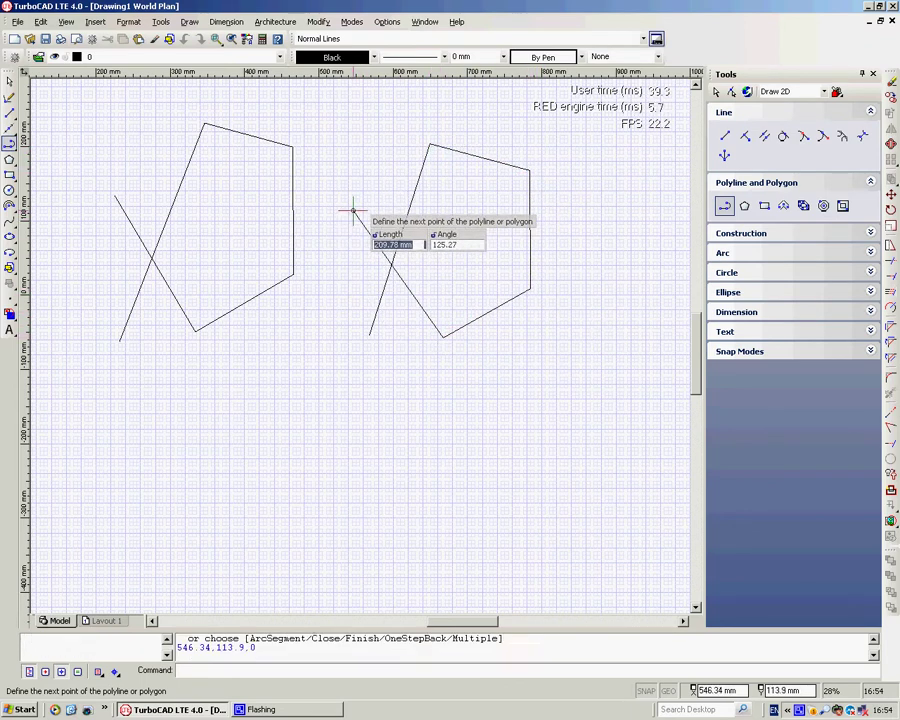
# Step: Finish the polyline without closing it and cancel the drawing command
pyautogui.rightClick(348, 208)
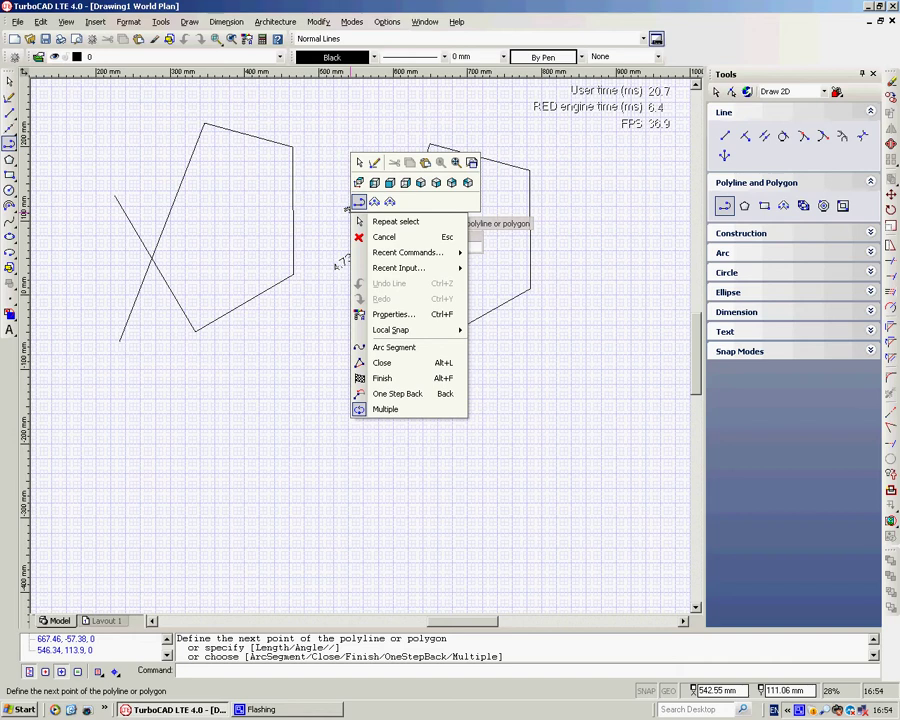
pyautogui.click(383, 379)
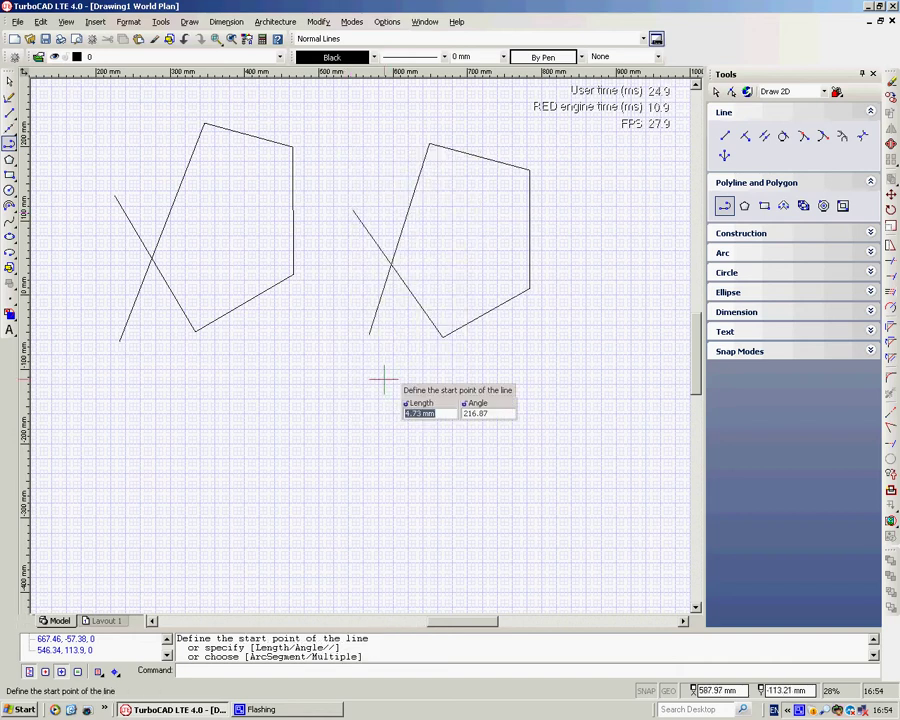
pyautogui.rightClick(328, 314)
pyautogui.click(358, 334)
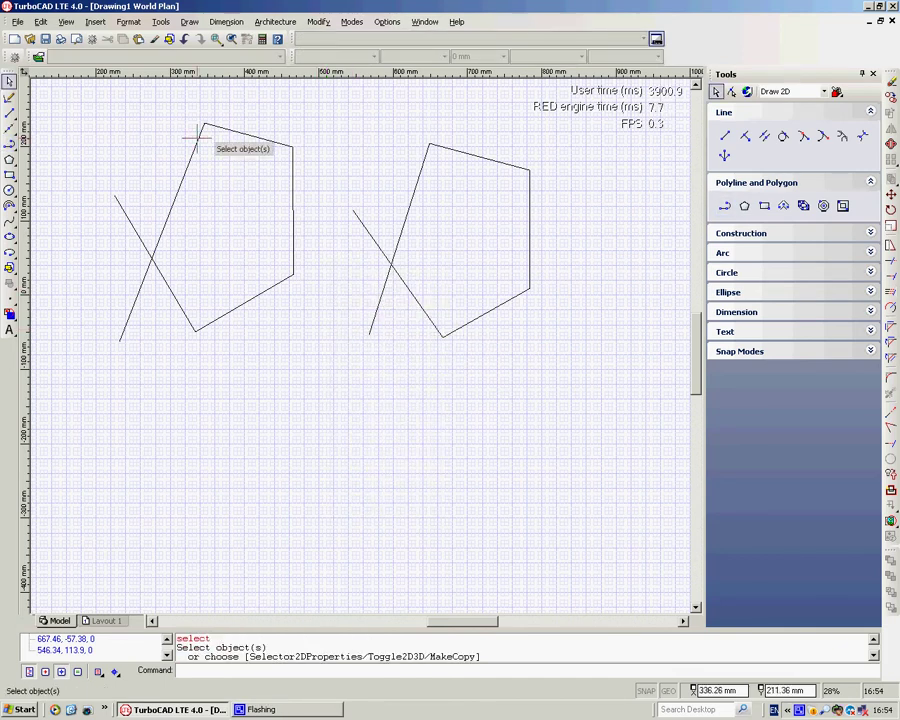
# Step: Explode the right polyline into separate lines with Modify > Explode
pyautogui.click(260, 138)
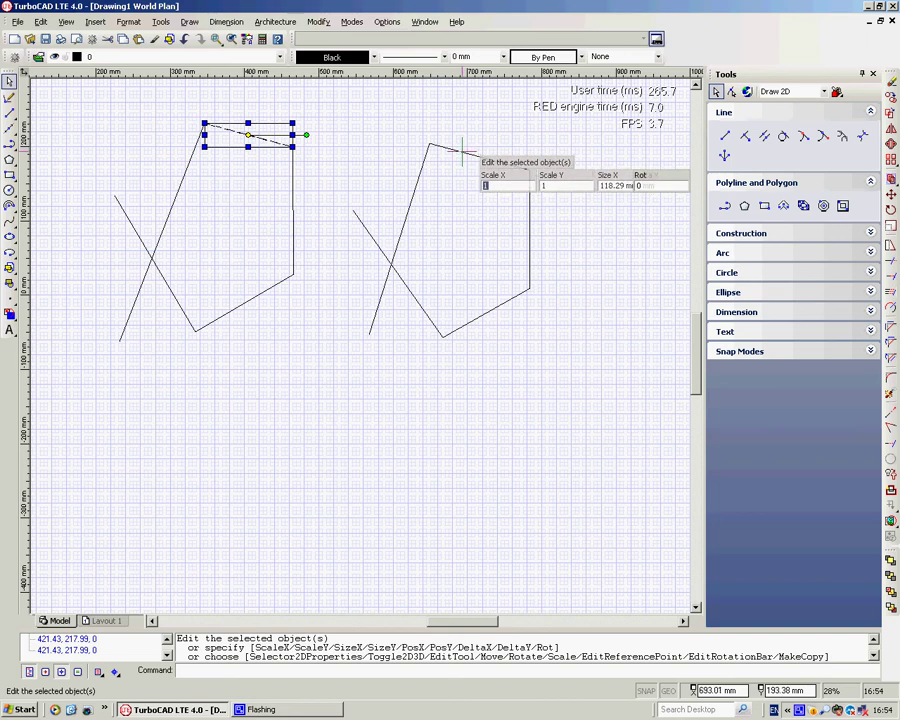
pyautogui.click(460, 156)
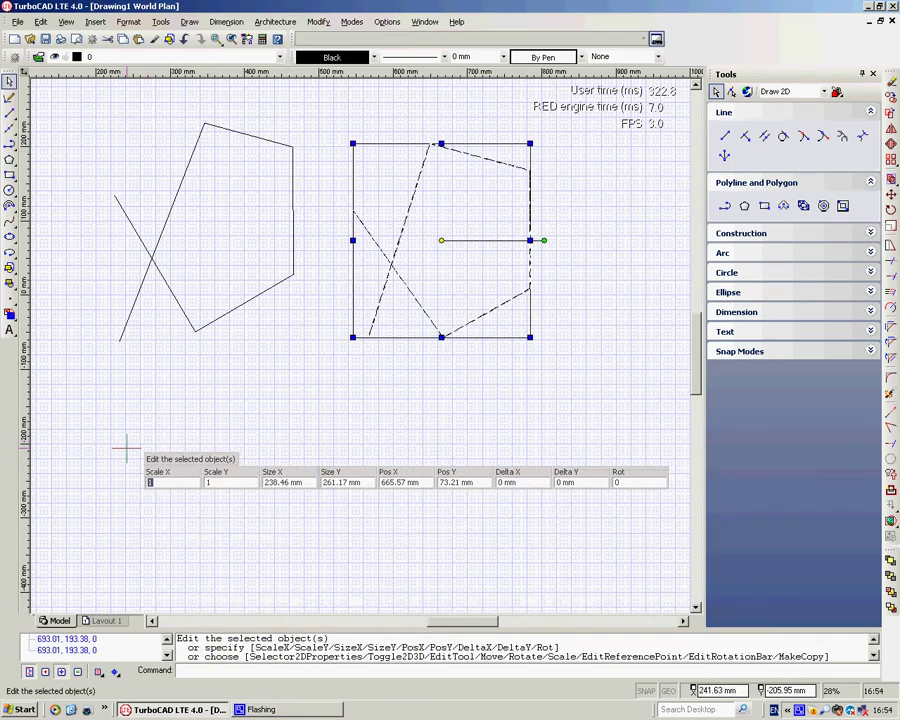
pyautogui.click(136, 380)
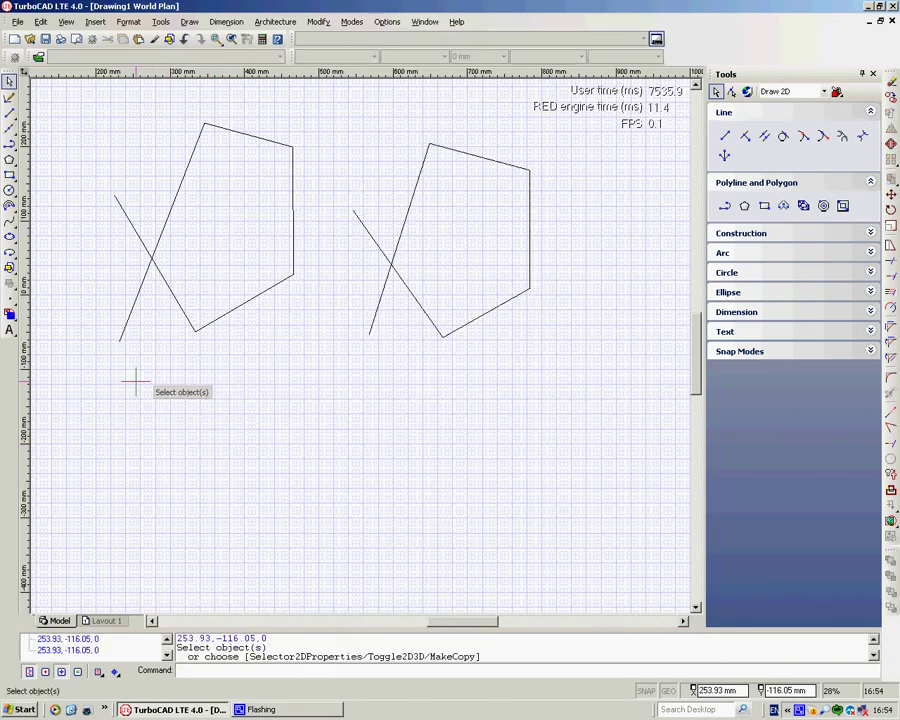
pyautogui.click(465, 152)
pyautogui.click(318, 21)
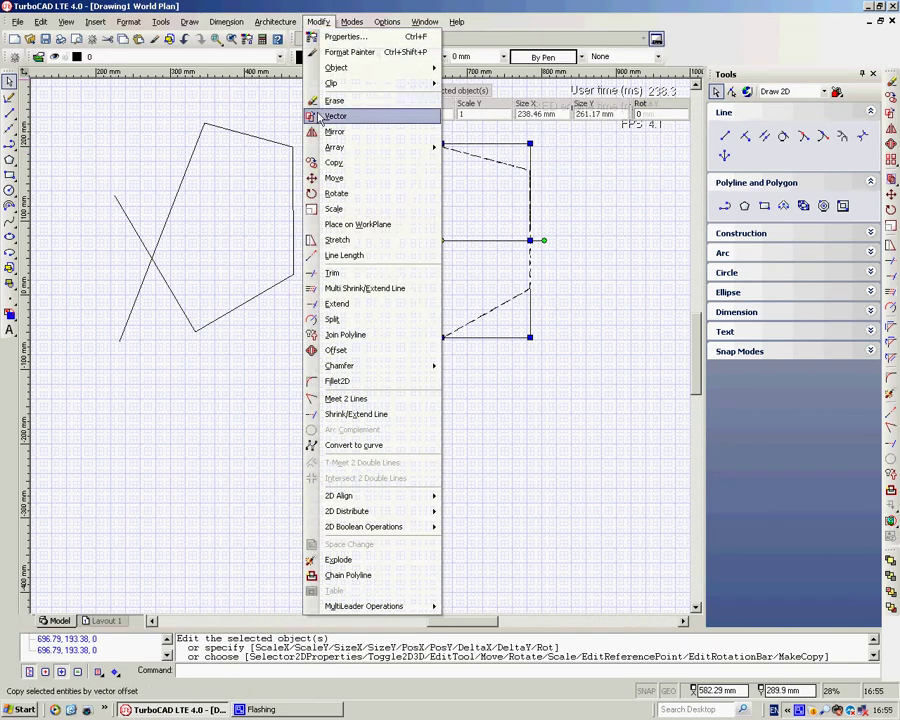
pyautogui.click(318, 559)
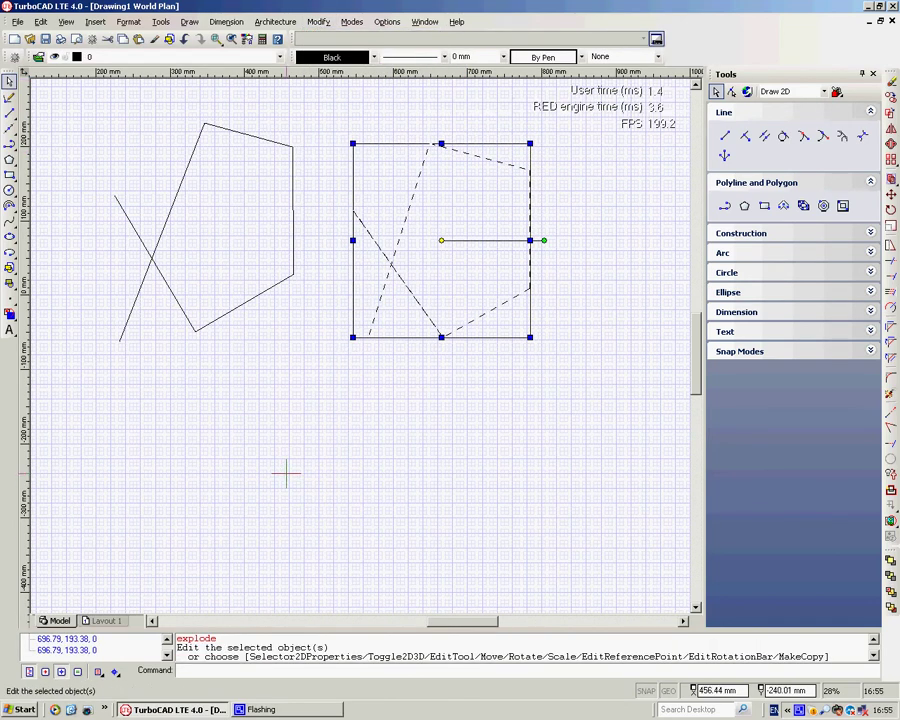
# Step: Delete the right shape's top edge, leaving a gap
pyautogui.click(288, 460)
pyautogui.click(482, 157)
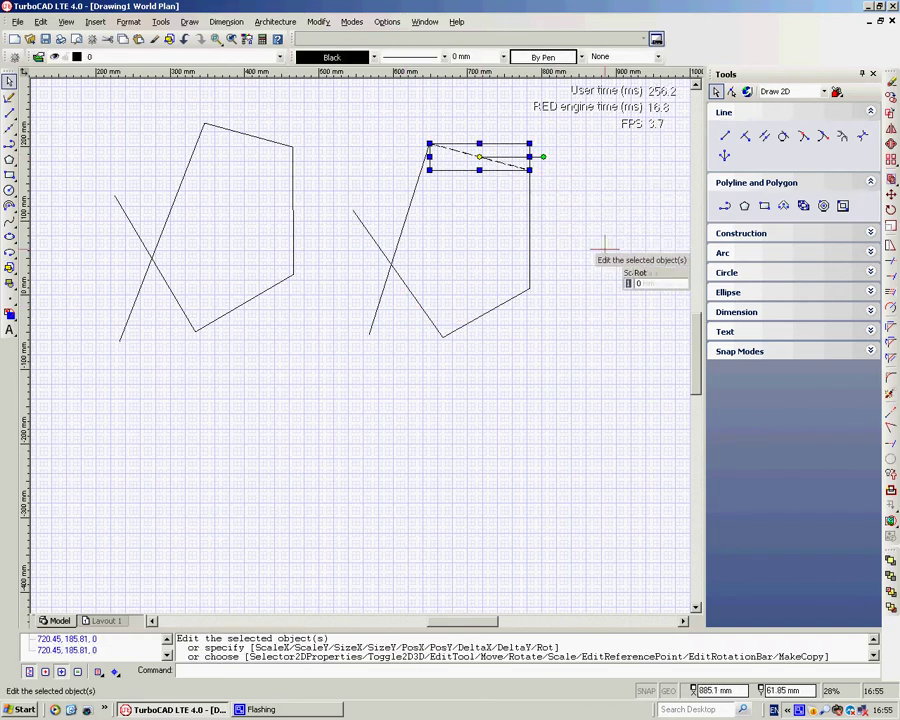
pyautogui.press('Delete')
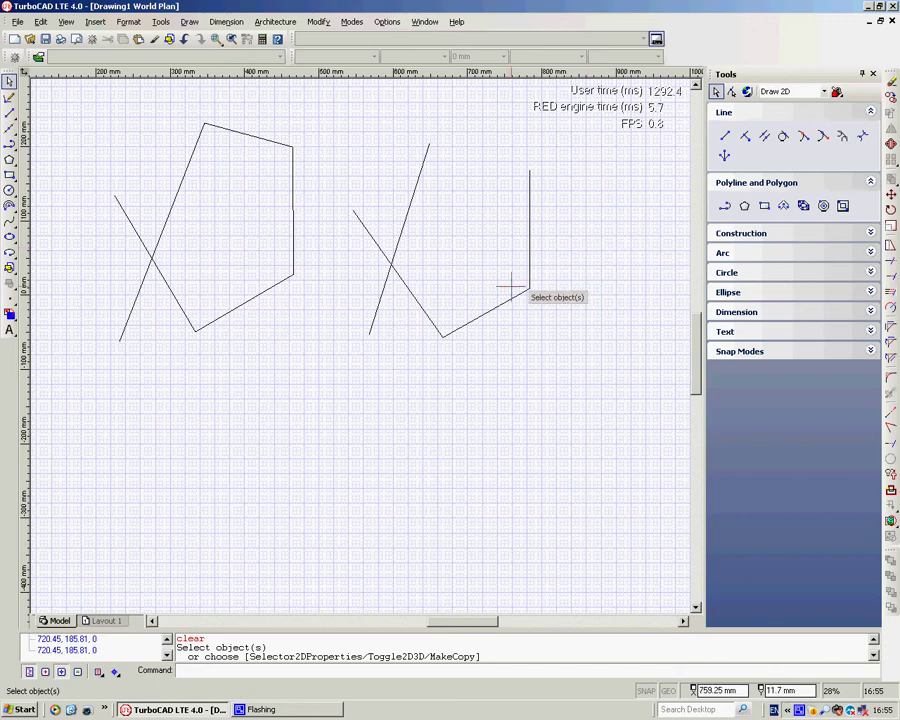
# Step: Draw a 6-sided polygon inscribed in its circle, centred below the left outline
pyautogui.click(745, 209)
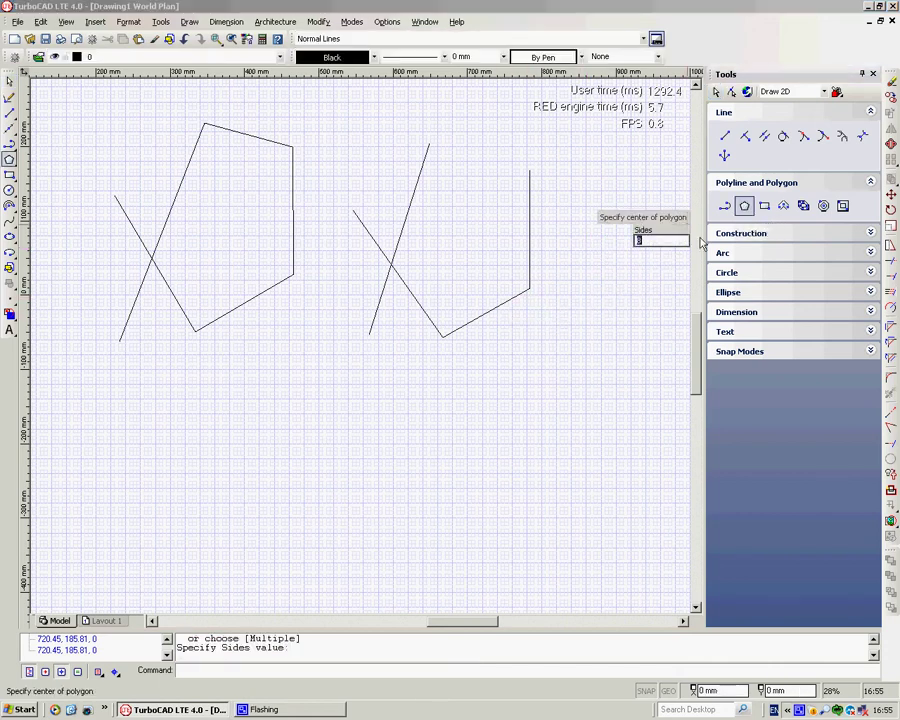
pyautogui.click(194, 463)
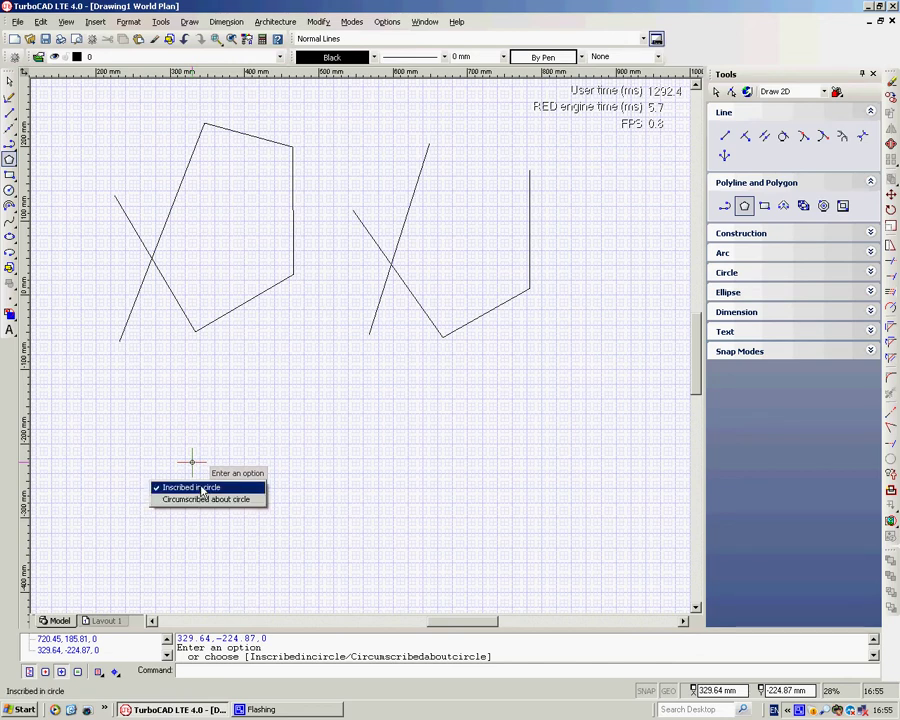
pyautogui.click(201, 490)
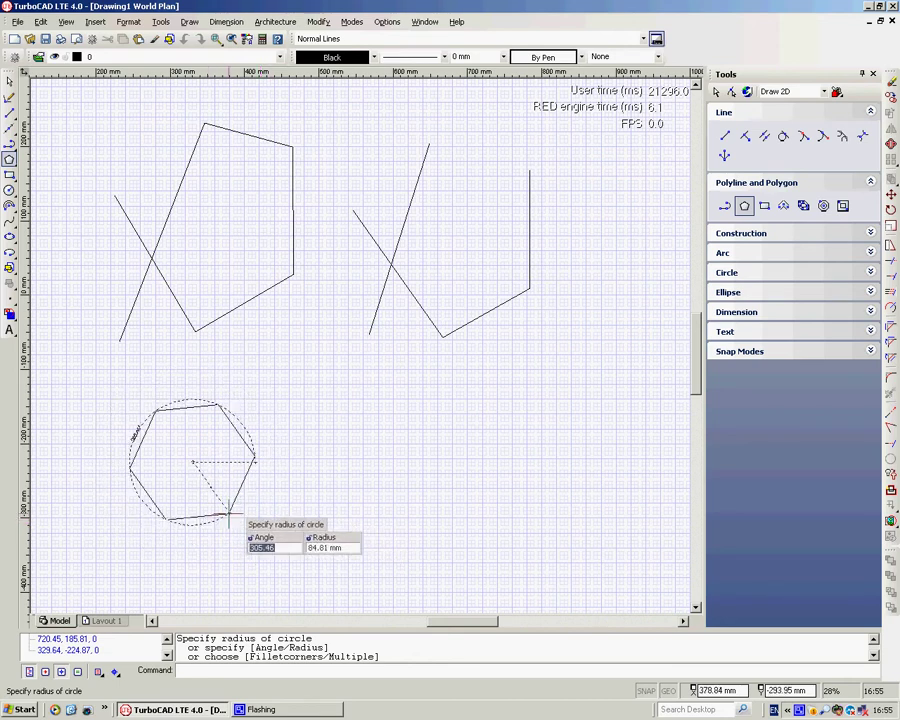
pyautogui.click(228, 510)
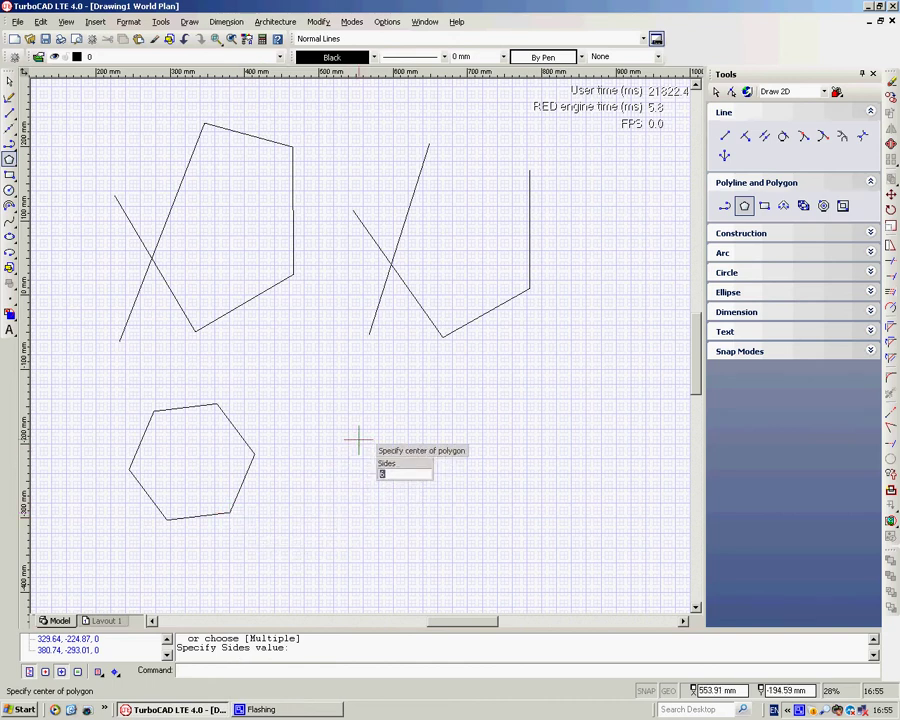
# Step: Draw a second hexagon, circumscribed about its circle, to the right of the first
pyautogui.click(349, 453)
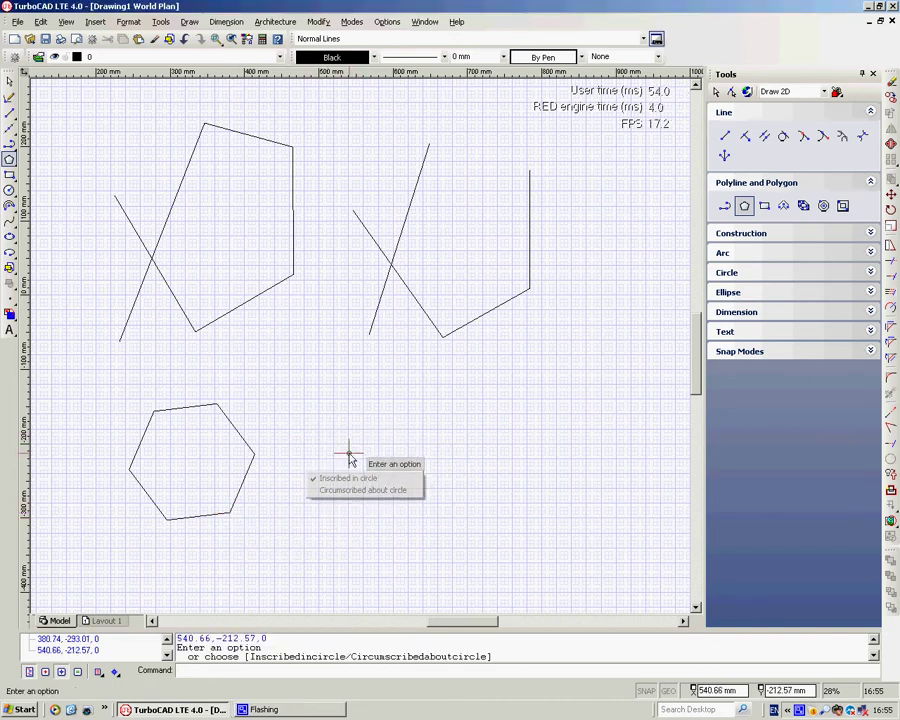
pyautogui.click(383, 493)
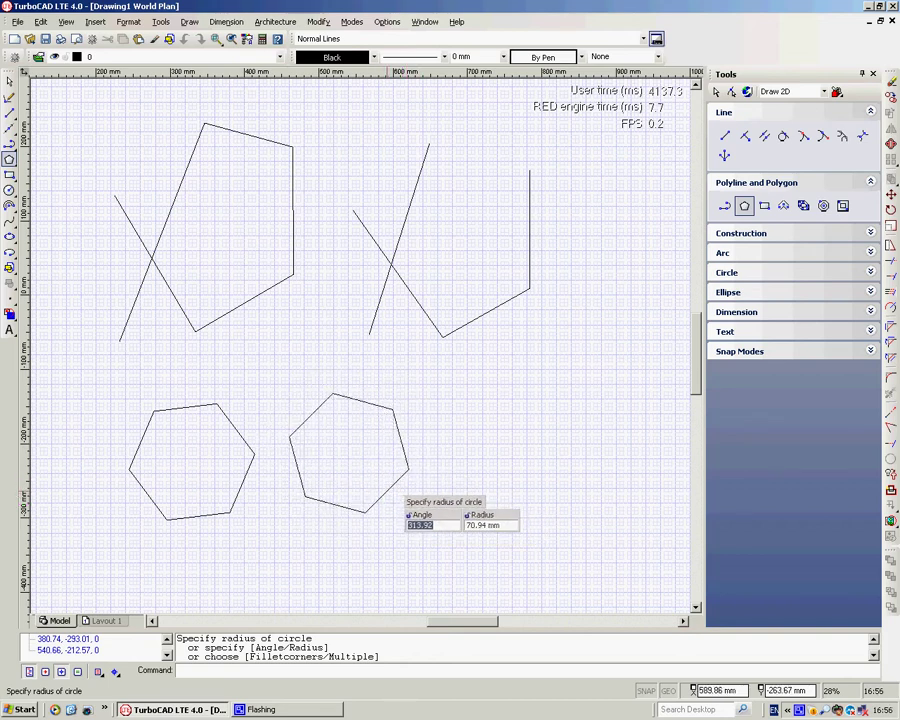
pyautogui.click(382, 486)
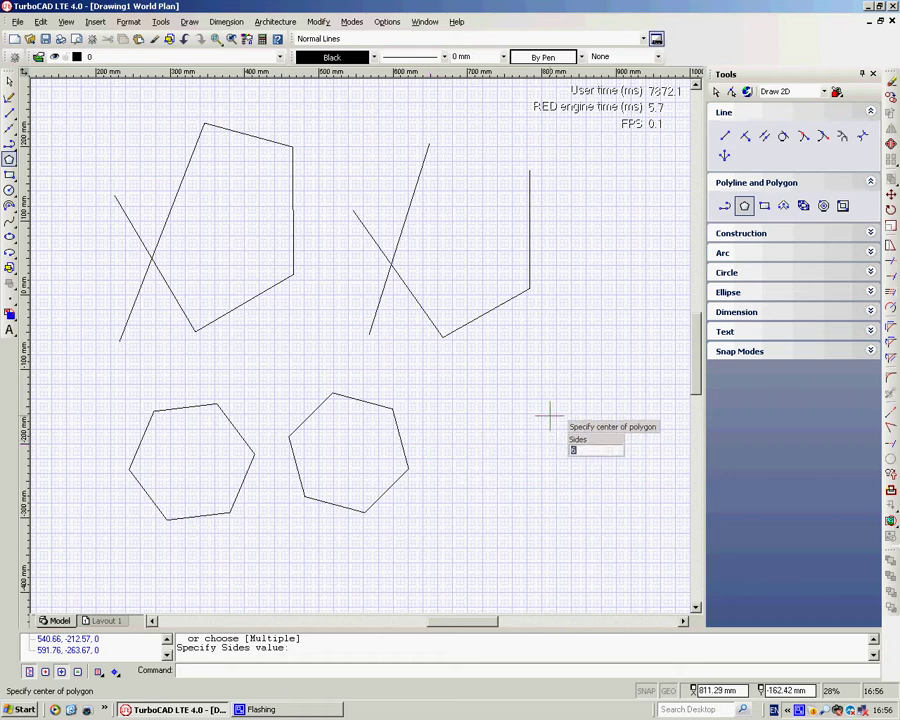
# Step: Draw a large rectangle to the right of the second hexagon
pyautogui.click(765, 206)
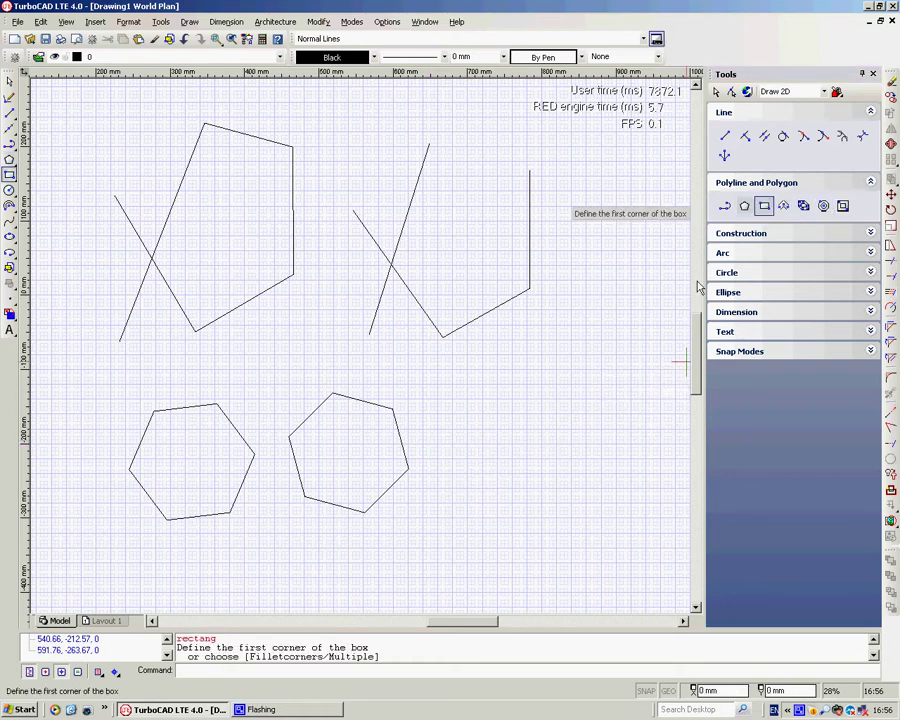
pyautogui.click(432, 381)
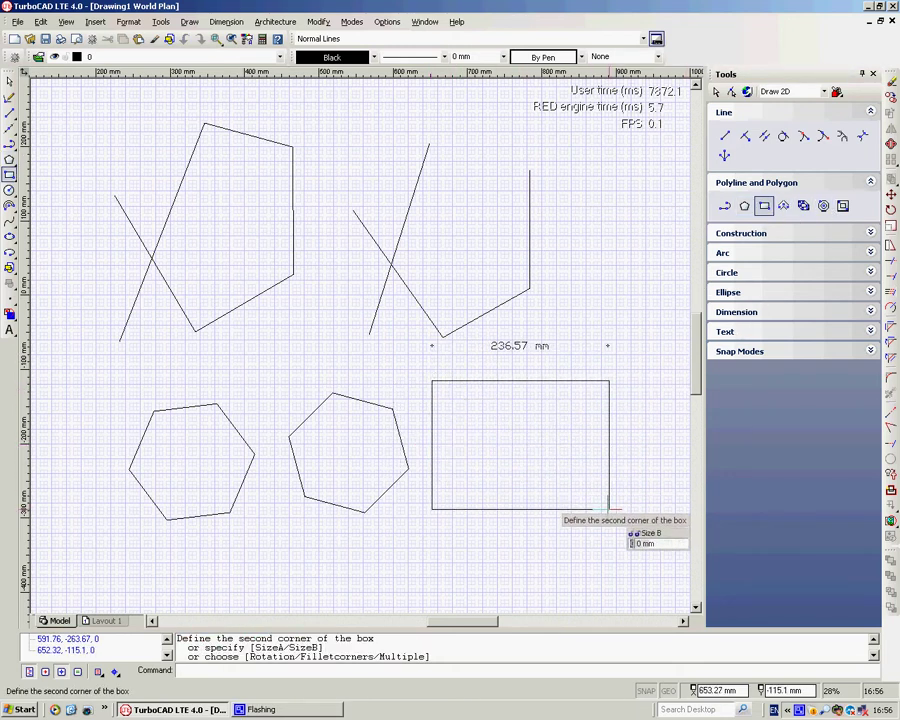
pyautogui.click(613, 510)
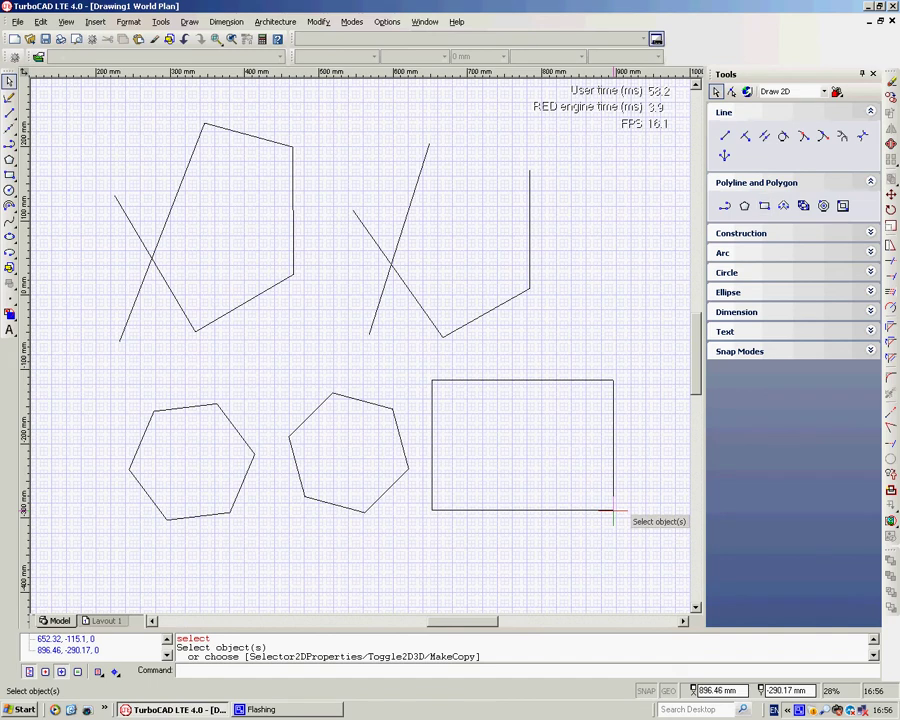
# Step: Add a smaller rectangle overlapping the large one's upper-left part, then return to Select
pyautogui.click(491, 415)
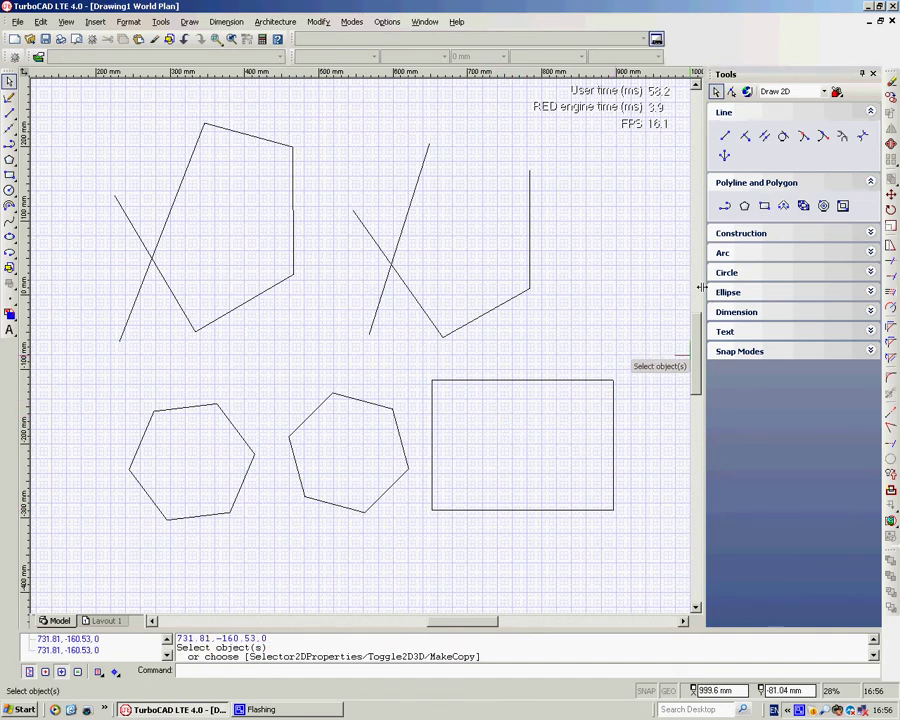
pyautogui.press('Return')
pyautogui.click(451, 350)
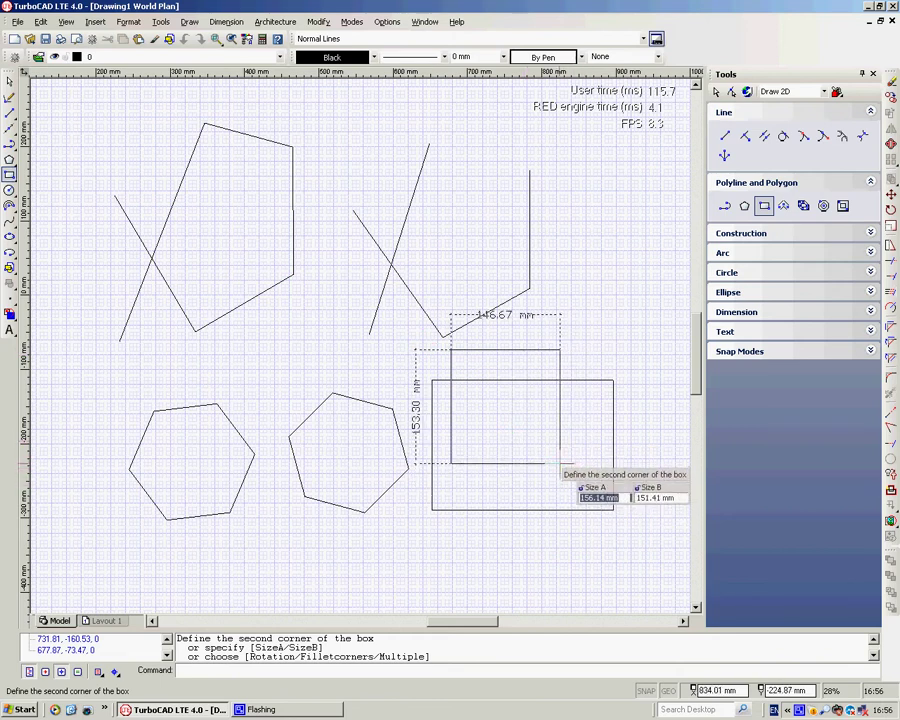
pyautogui.click(532, 463)
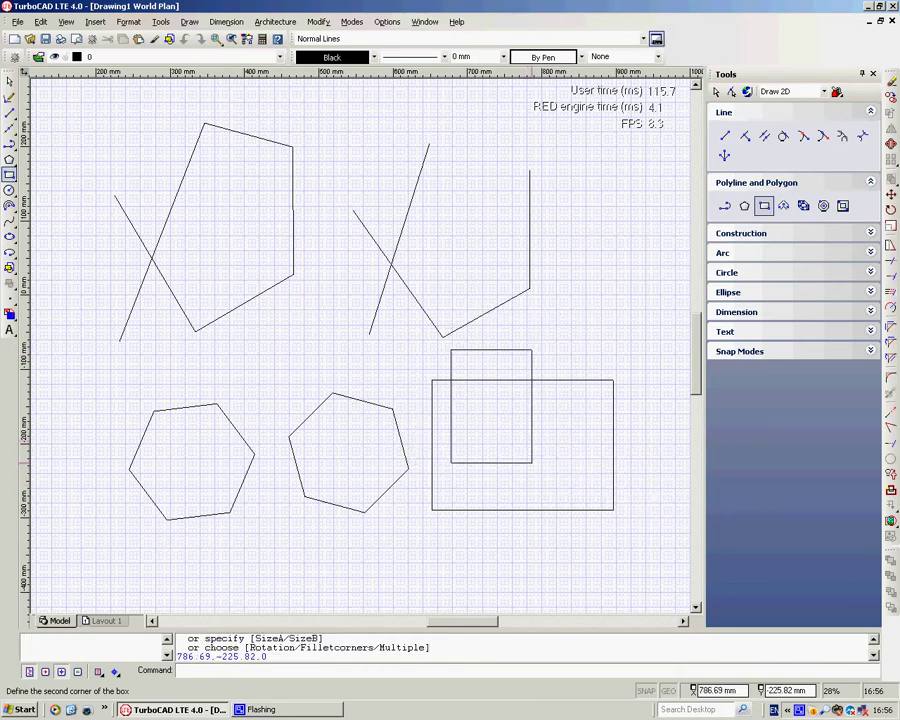
pyautogui.press('Escape')
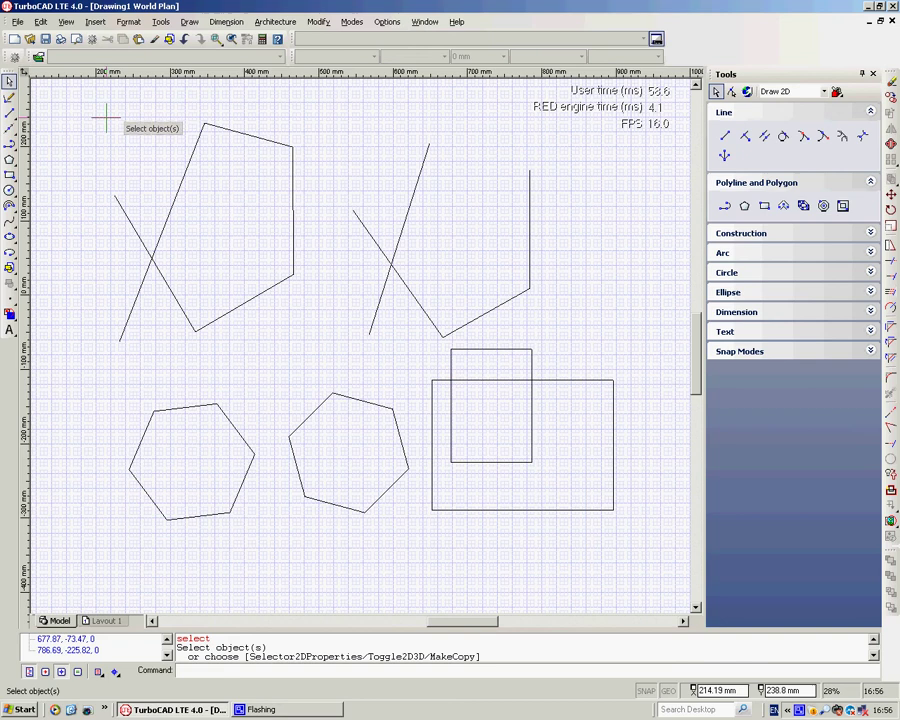
# Step: On the Dynamic Input tab, uncheck Show Dynamic Dimensions, Show Input Fields and near-cursor command prompting
pyautogui.click(74, 24)
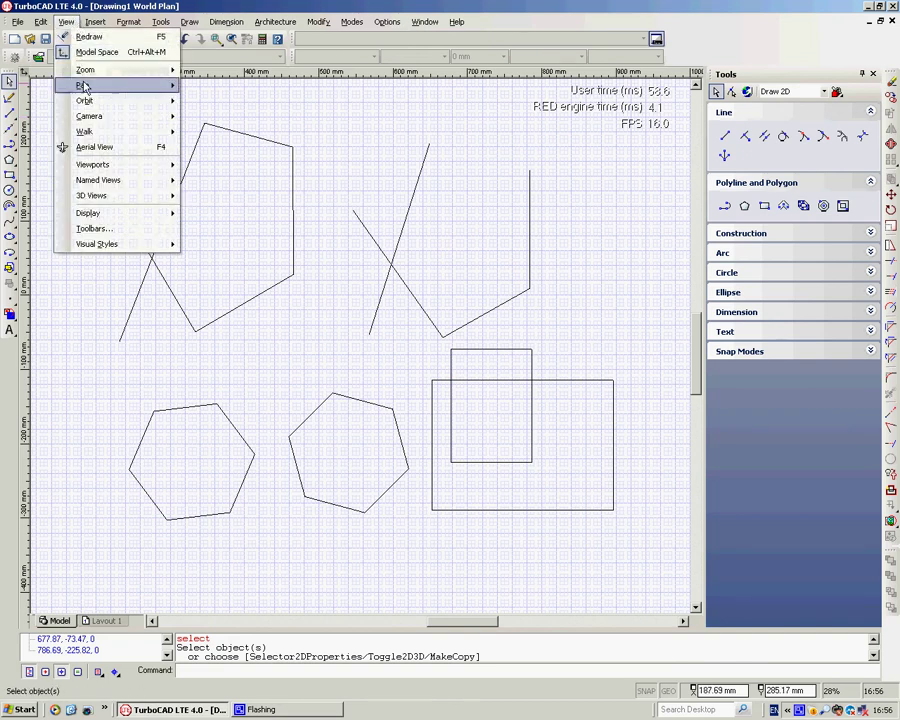
pyautogui.click(113, 231)
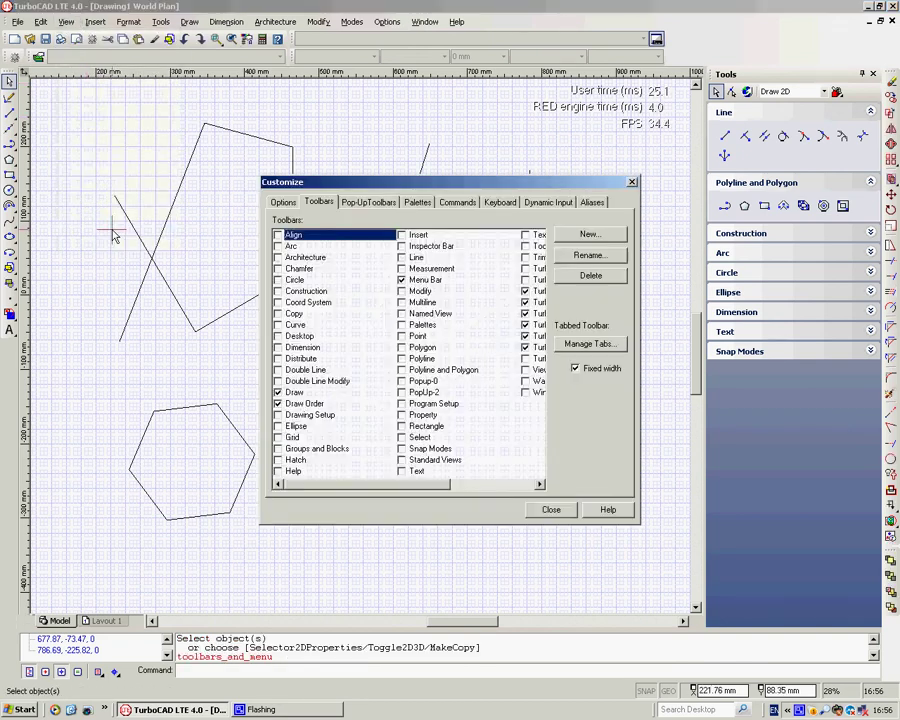
pyautogui.click(545, 203)
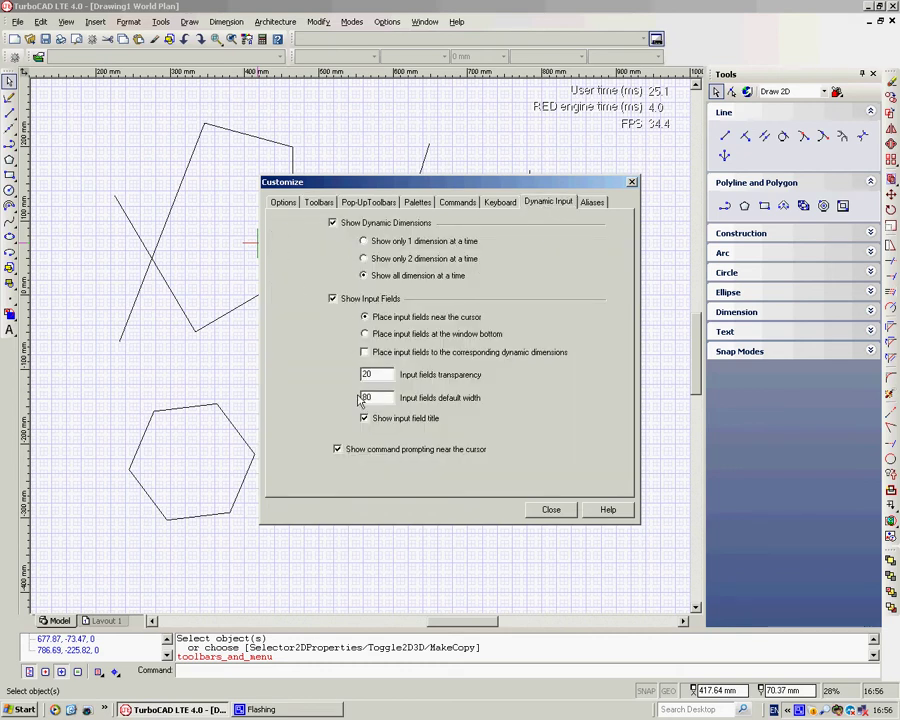
pyautogui.click(333, 223)
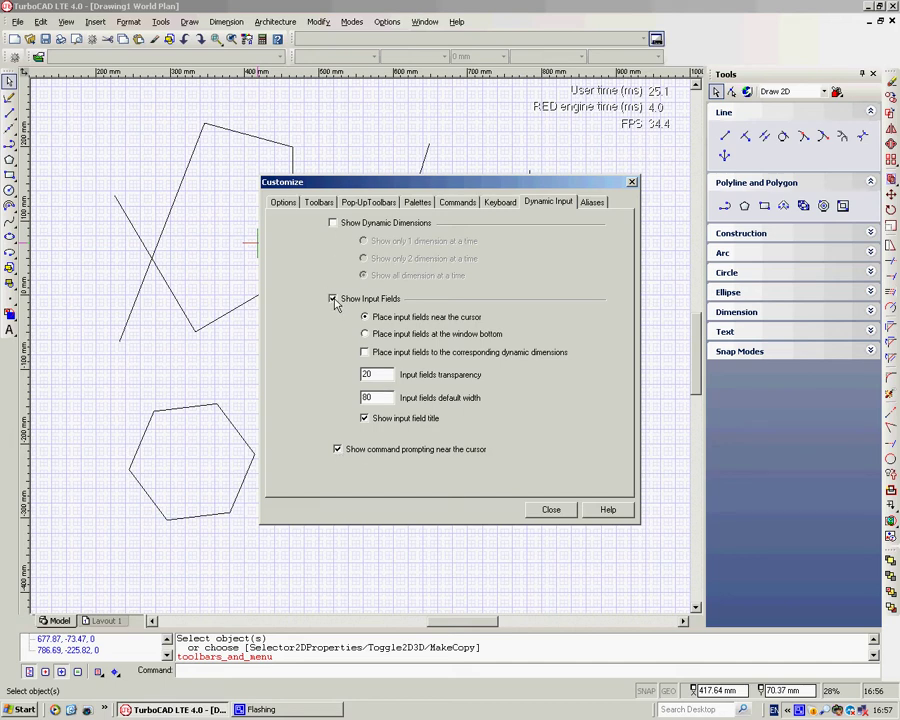
pyautogui.click(333, 299)
pyautogui.click(337, 449)
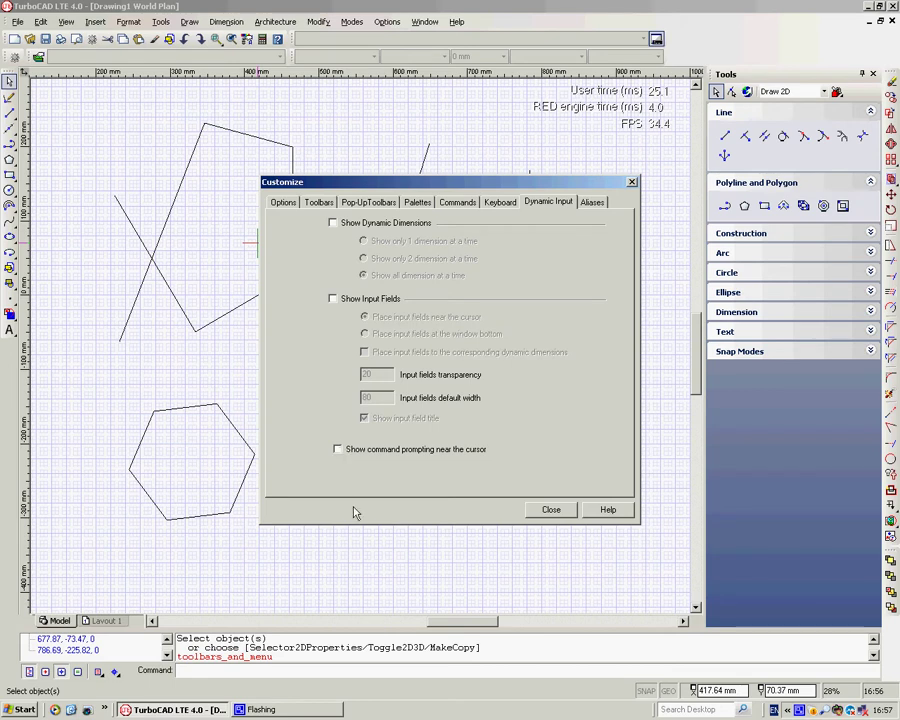
# Step: Close the settings and draw a tall rectangle enclosing the second hexagon and crossing the first's right side
pyautogui.click(551, 510)
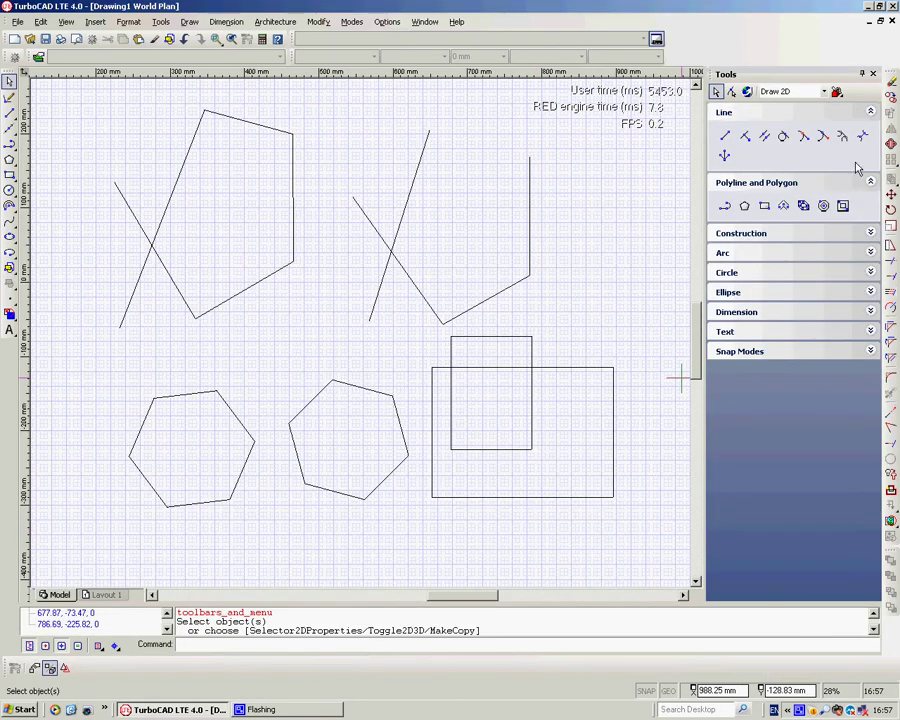
pyautogui.click(765, 206)
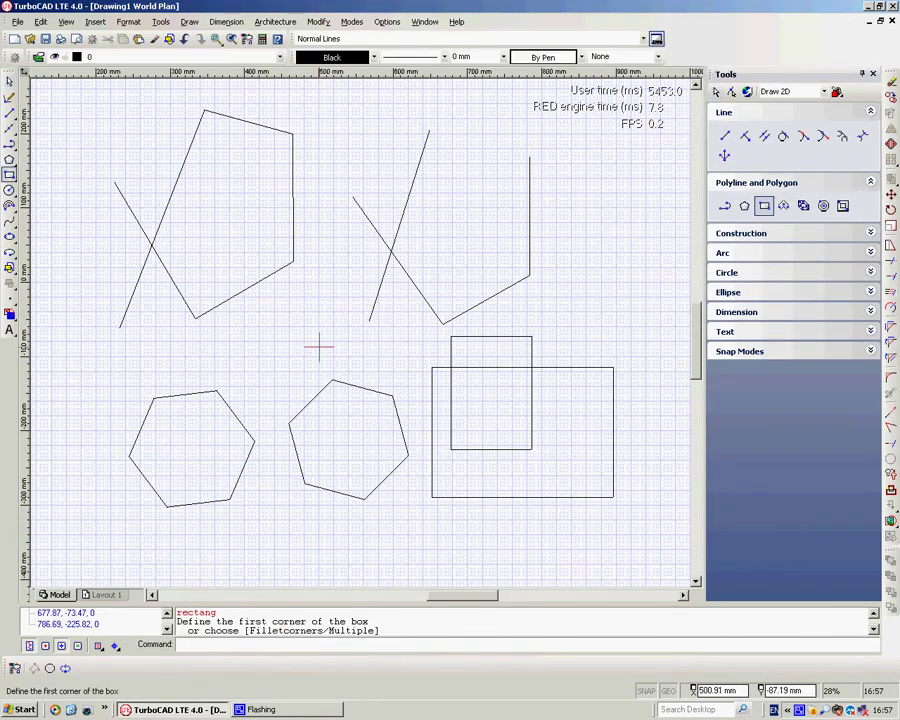
pyautogui.click(236, 338)
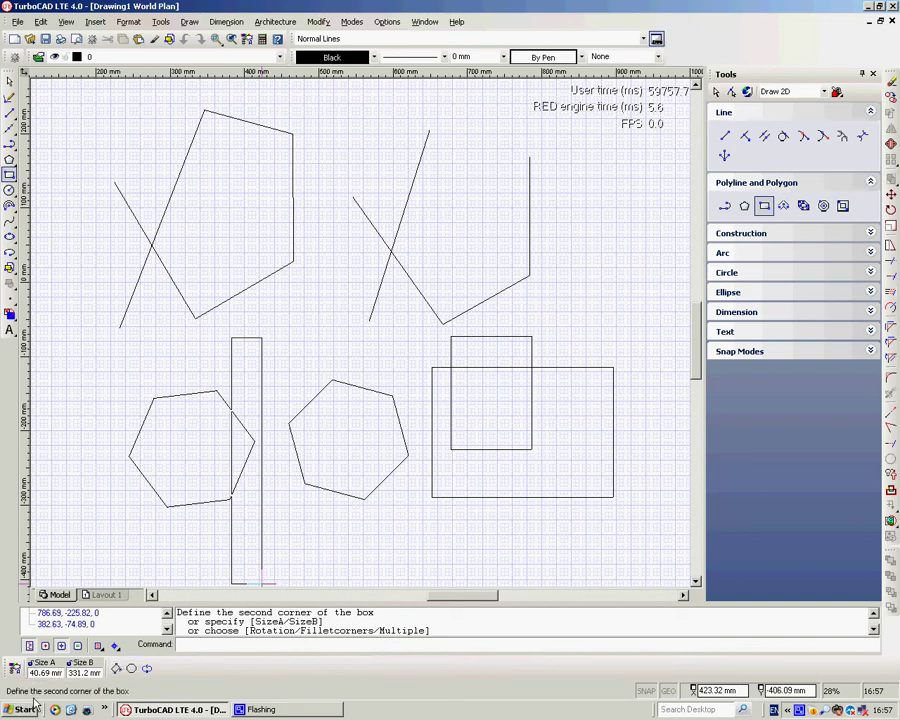
pyautogui.click(419, 539)
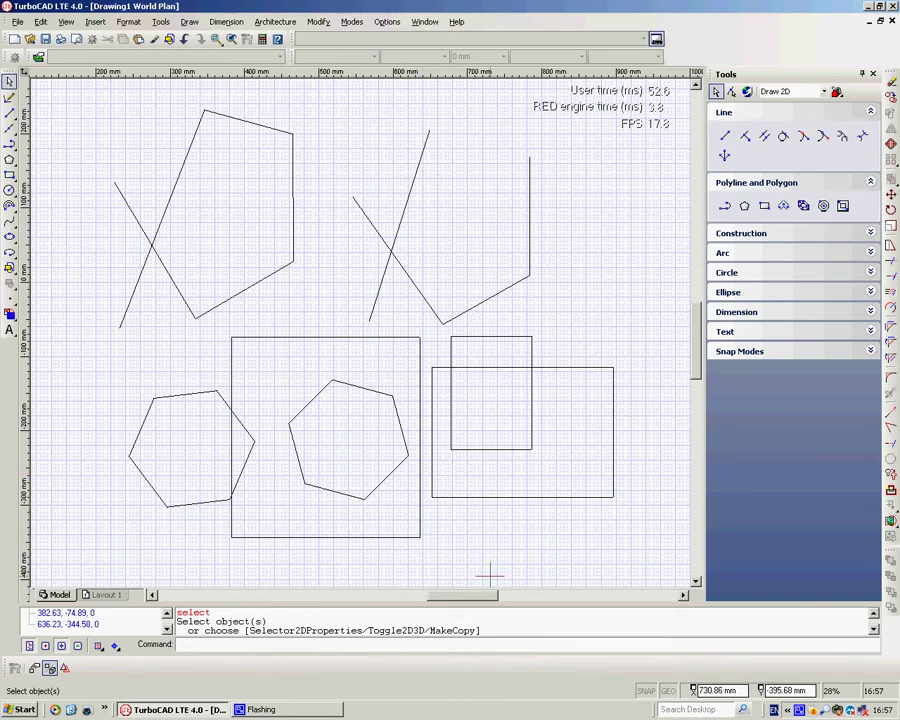
# Step: Scroll right to the empty area and activate the double-line polyline tool
pyautogui.moveTo(480, 598); pyautogui.dragTo(561, 603)
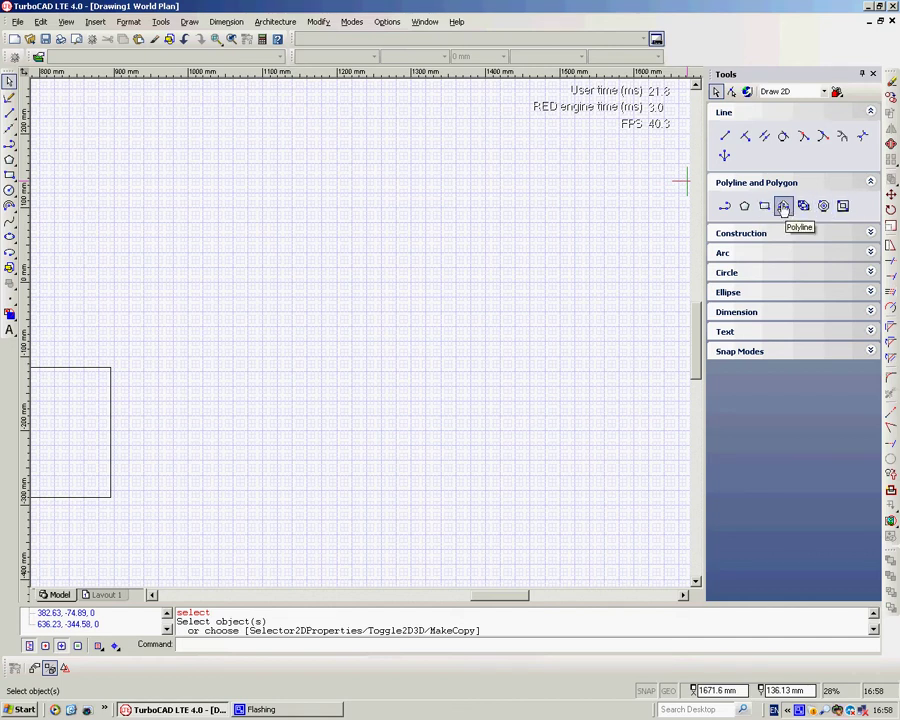
pyautogui.click(783, 206)
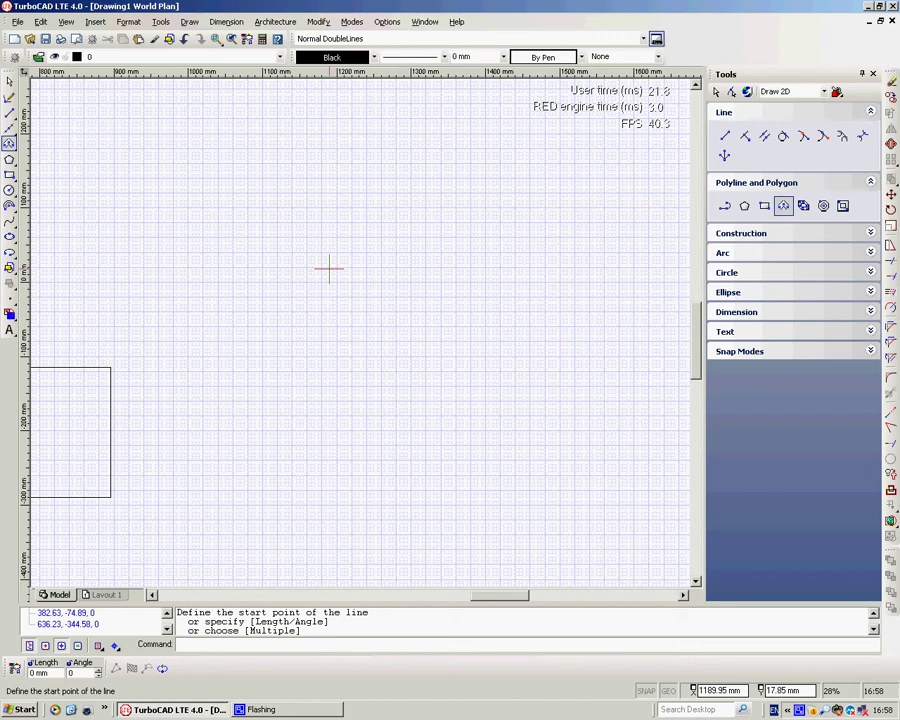
pyautogui.rightClick(329, 268)
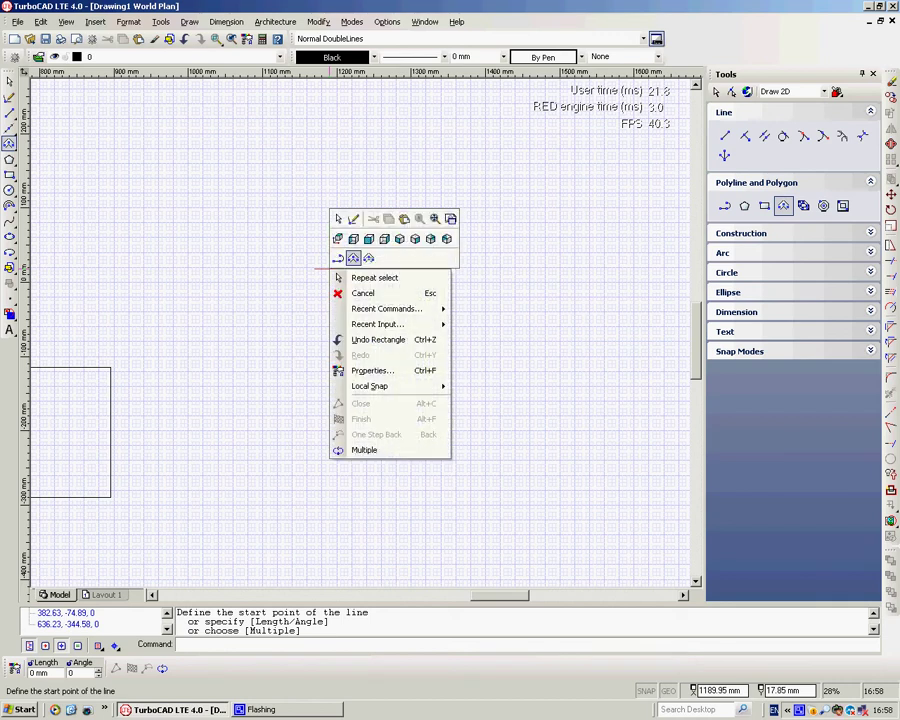
# Step: In the double-line Properties, keep 10 mm separation with a Left reference and confirm
pyautogui.click(370, 369)
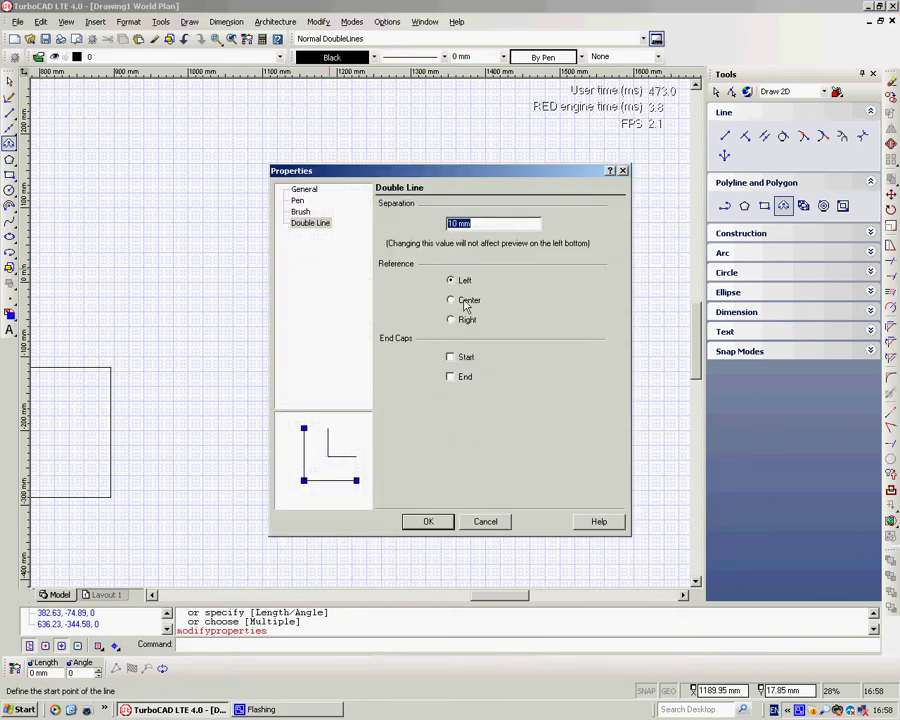
pyautogui.click(451, 301)
pyautogui.click(451, 282)
pyautogui.click(427, 521)
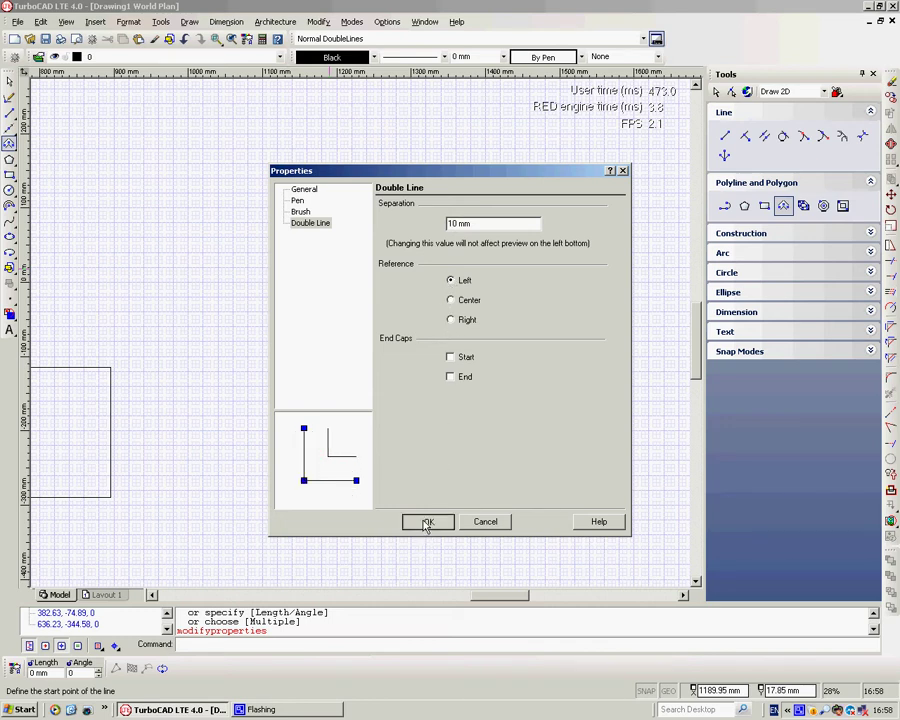
# Step: Draw a closed double-line room through 1000,-260; 1000,0; 1280,0; 1280,-260
pyautogui.scroll(1, 237, 424)
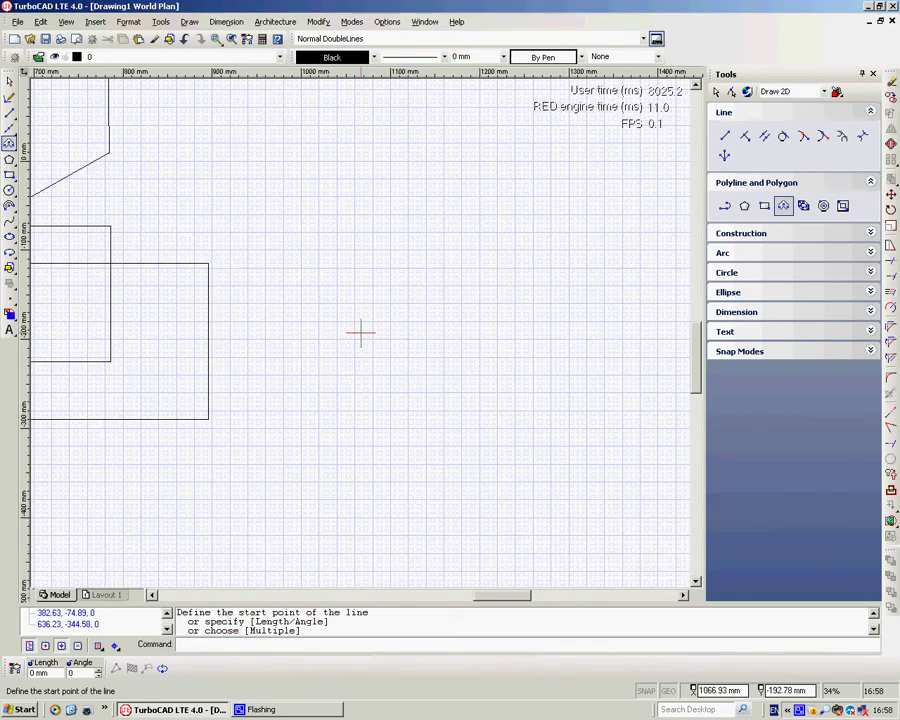
pyautogui.moveTo(484, 297)
pyautogui.mouseDown(button='middle')
pyautogui.moveTo(402, 277)
pyautogui.moveTo(235, 436)
pyautogui.mouseUp(button='middle')
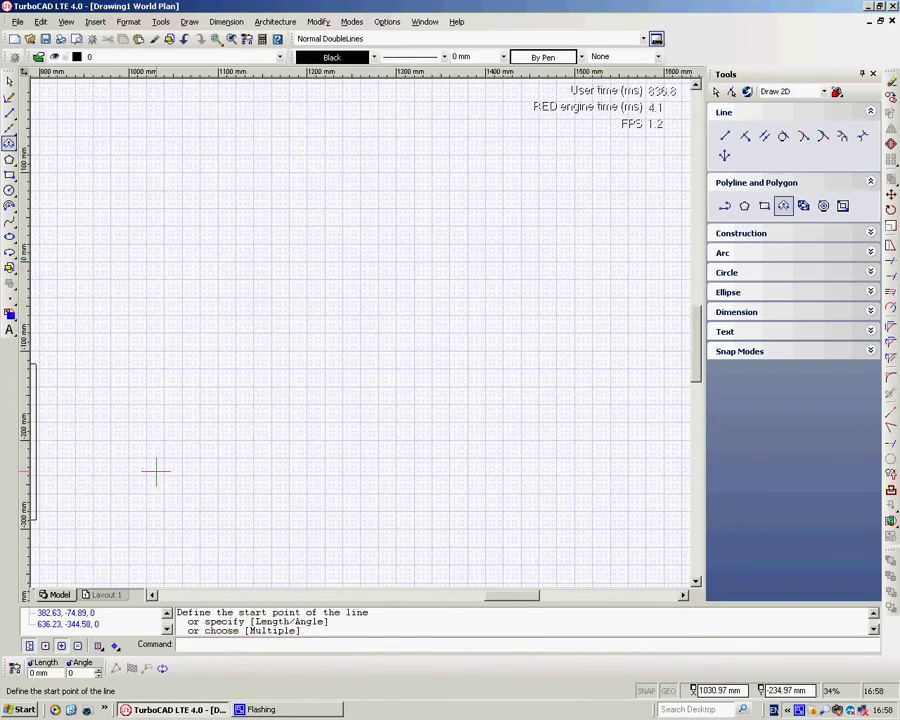
pyautogui.scroll(1, 228, 414)
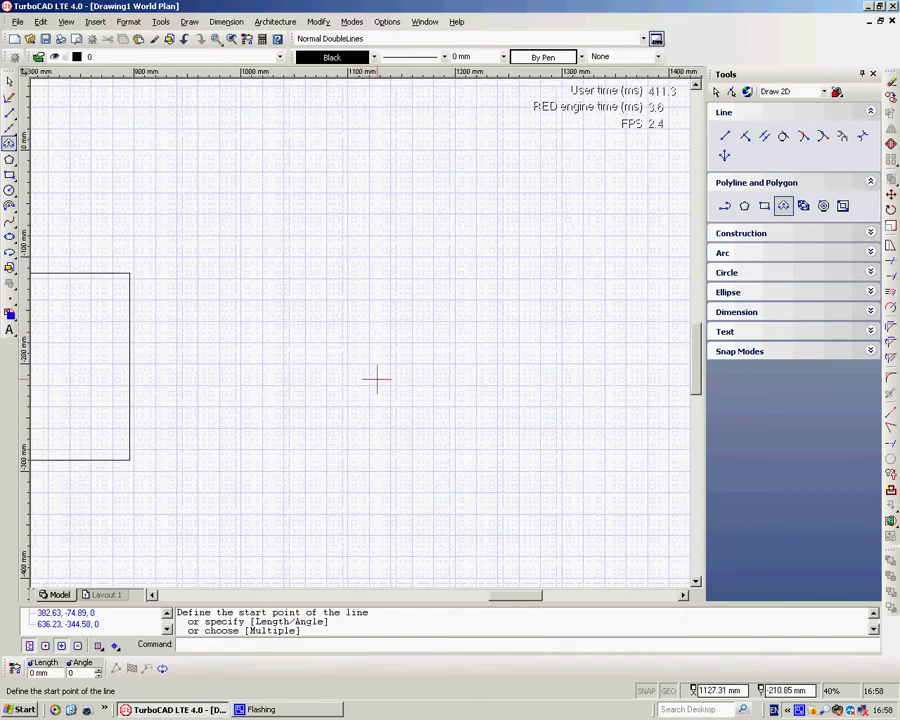
pyautogui.click(240, 428)
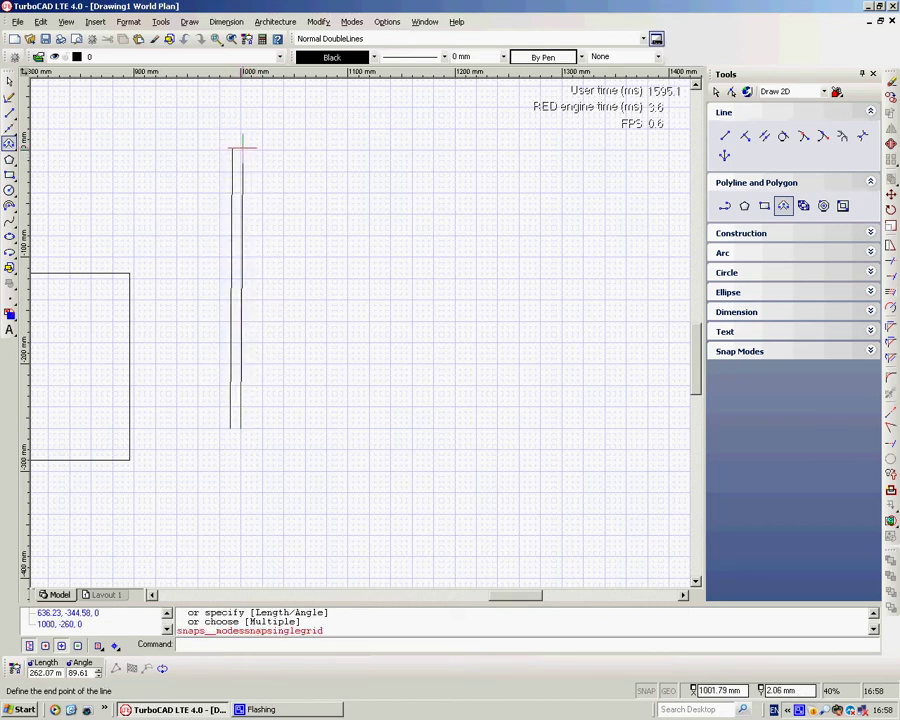
pyautogui.click(240, 150)
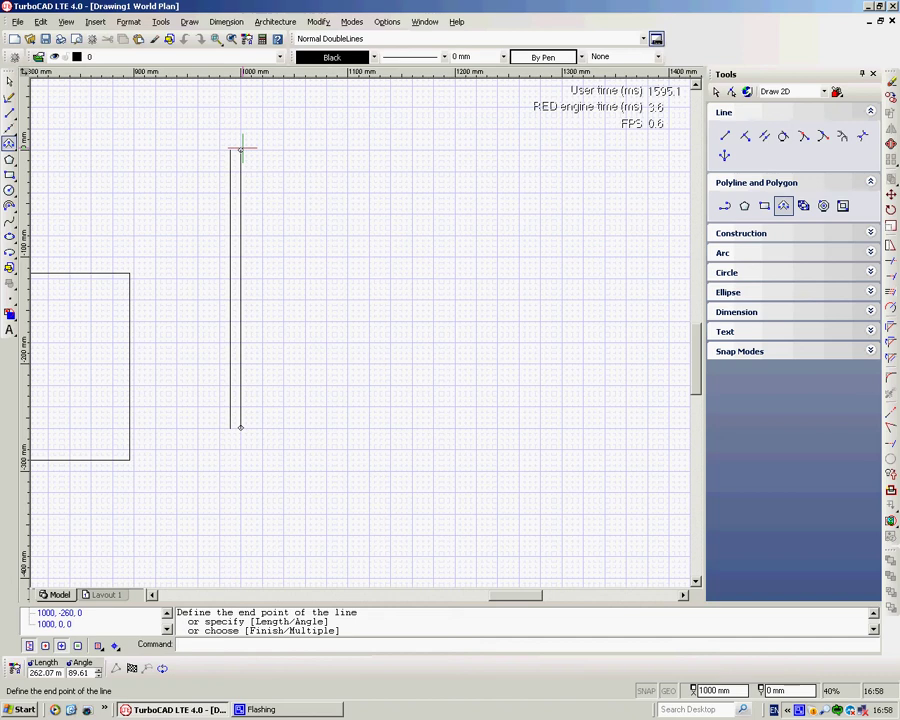
pyautogui.click(541, 150)
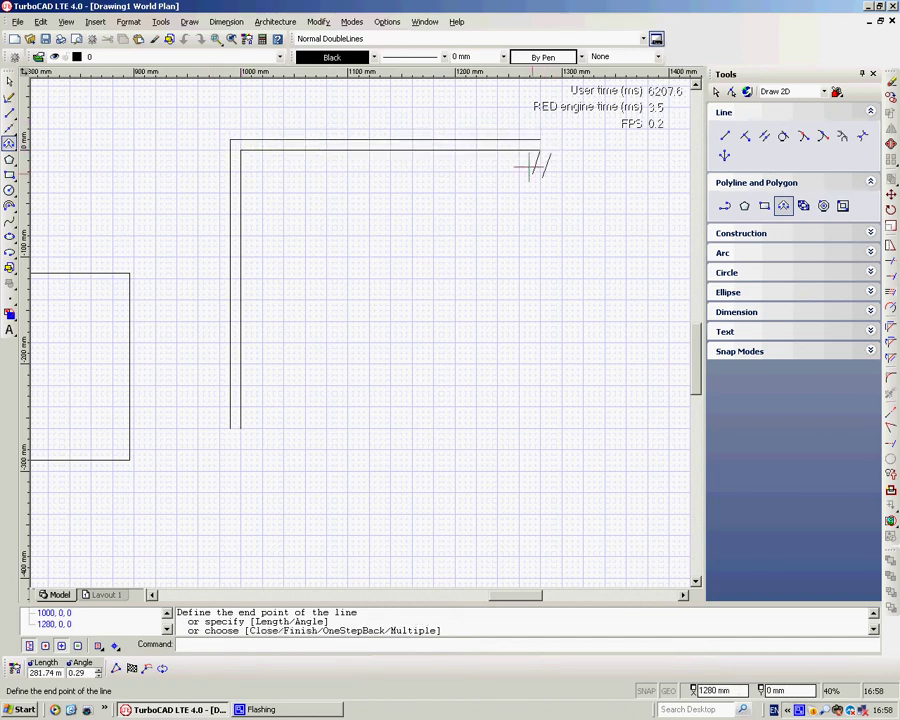
pyautogui.click(540, 427)
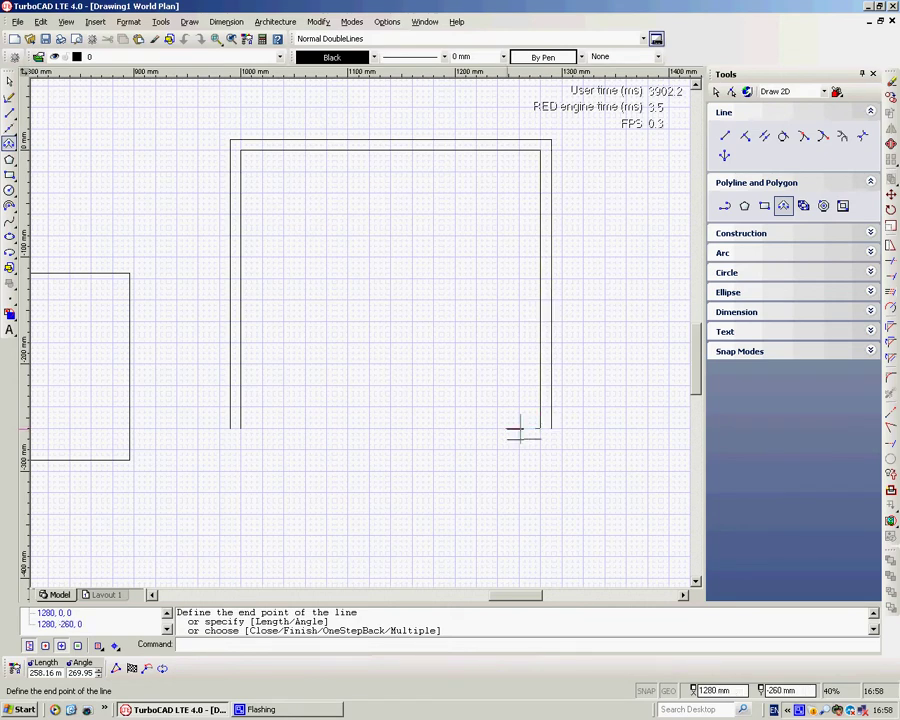
pyautogui.rightClick(344, 340)
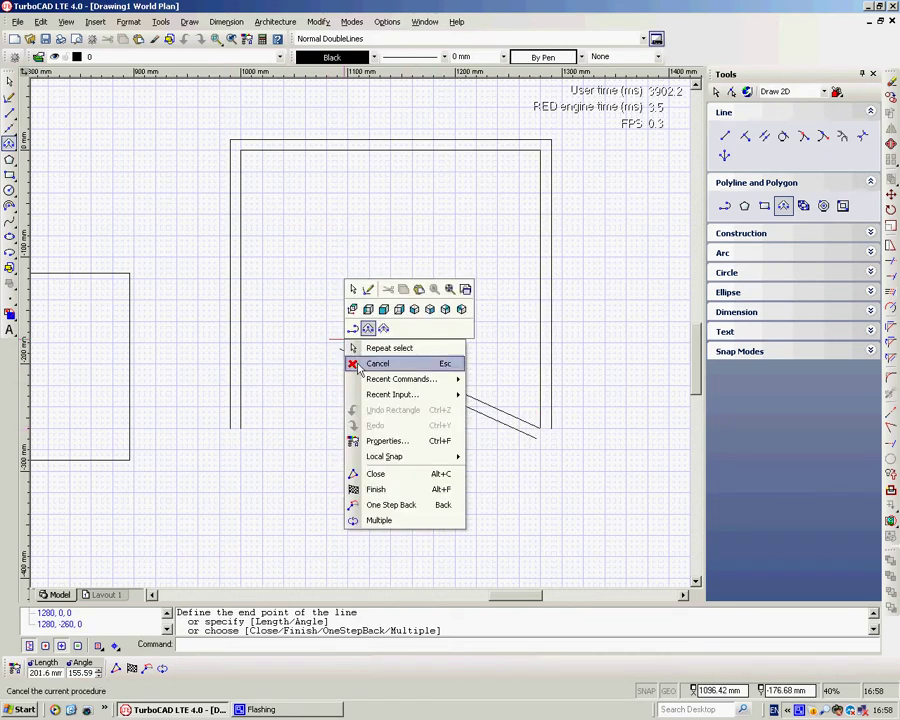
pyautogui.click(378, 475)
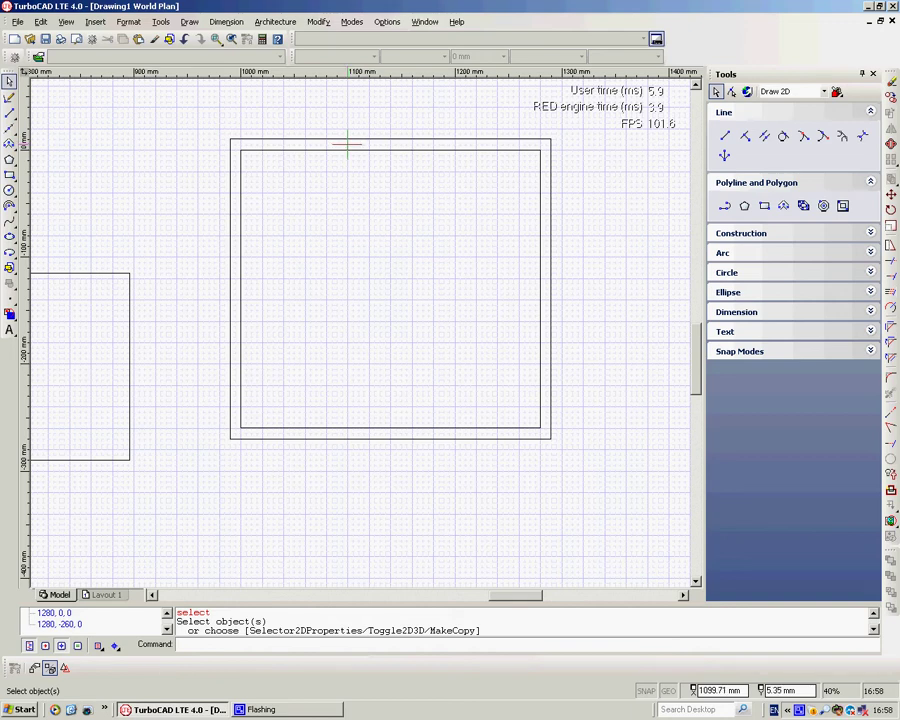
# Step: With grid snap on, draw a double-line partition at x 1100 from 5 down to -265
pyautogui.press('g')
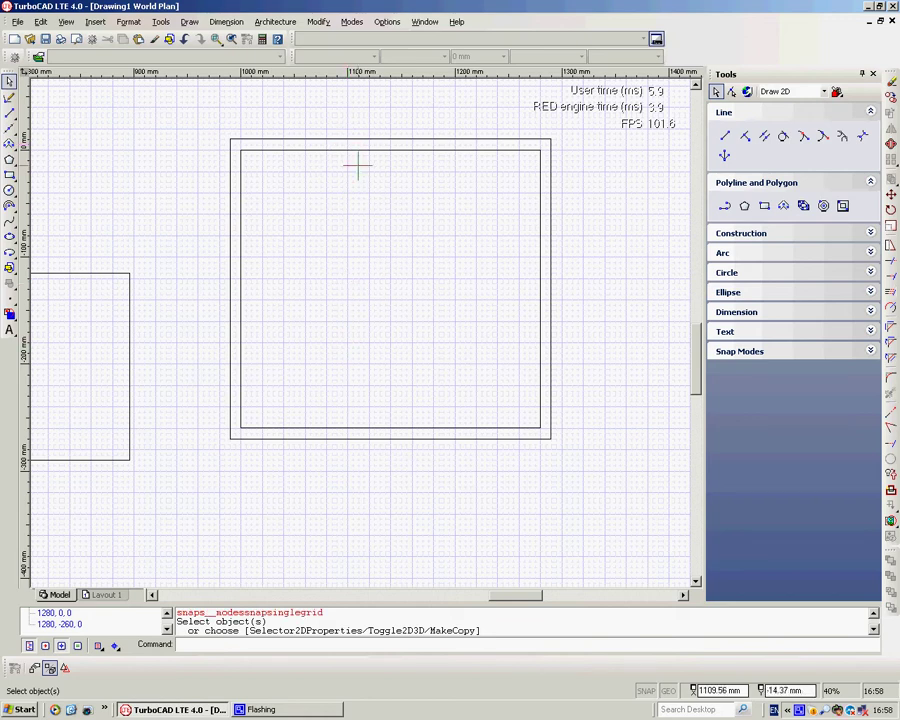
pyautogui.press('d')
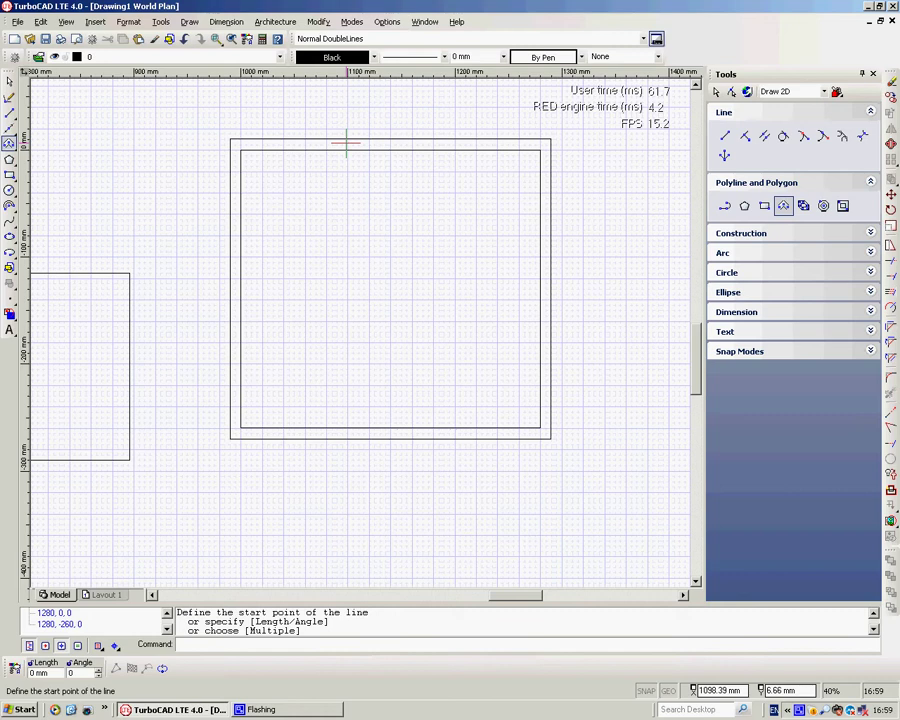
pyautogui.click(346, 142)
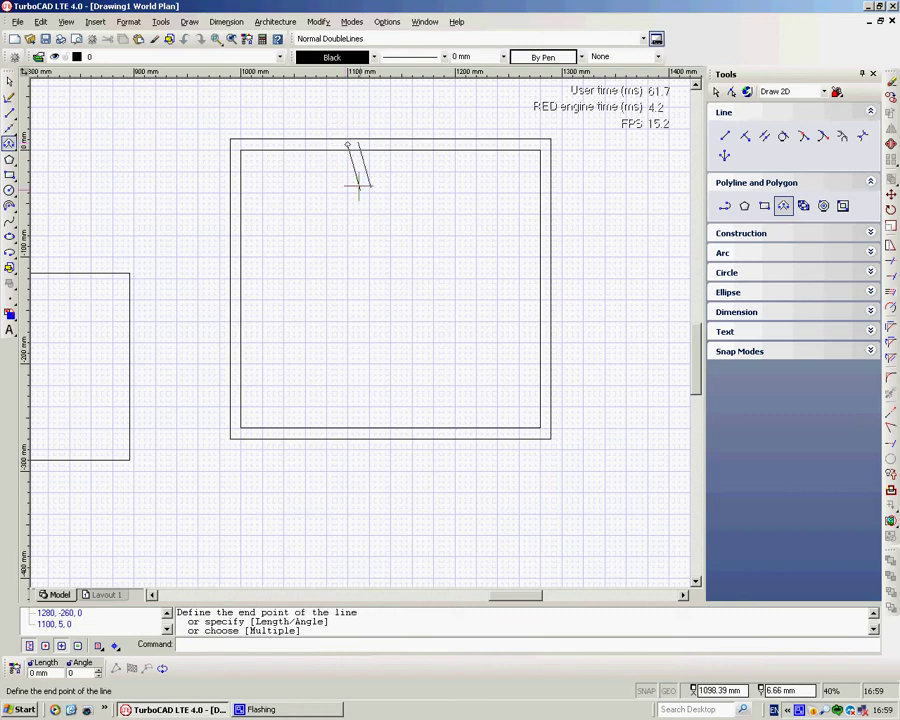
pyautogui.click(346, 433)
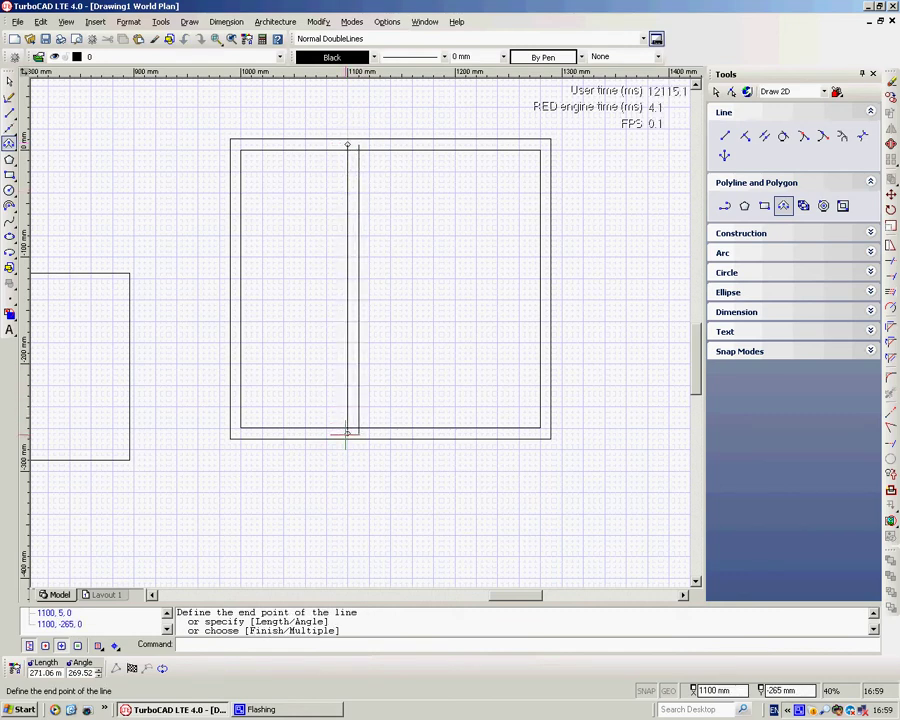
pyautogui.rightClick(274, 371)
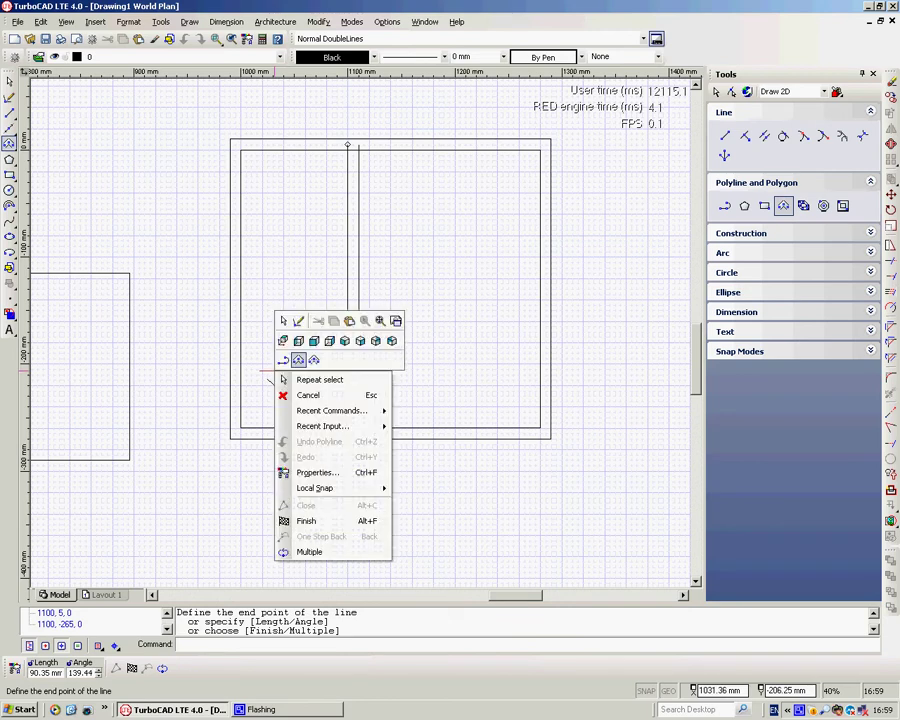
pyautogui.click(309, 518)
pyautogui.press('Escape')
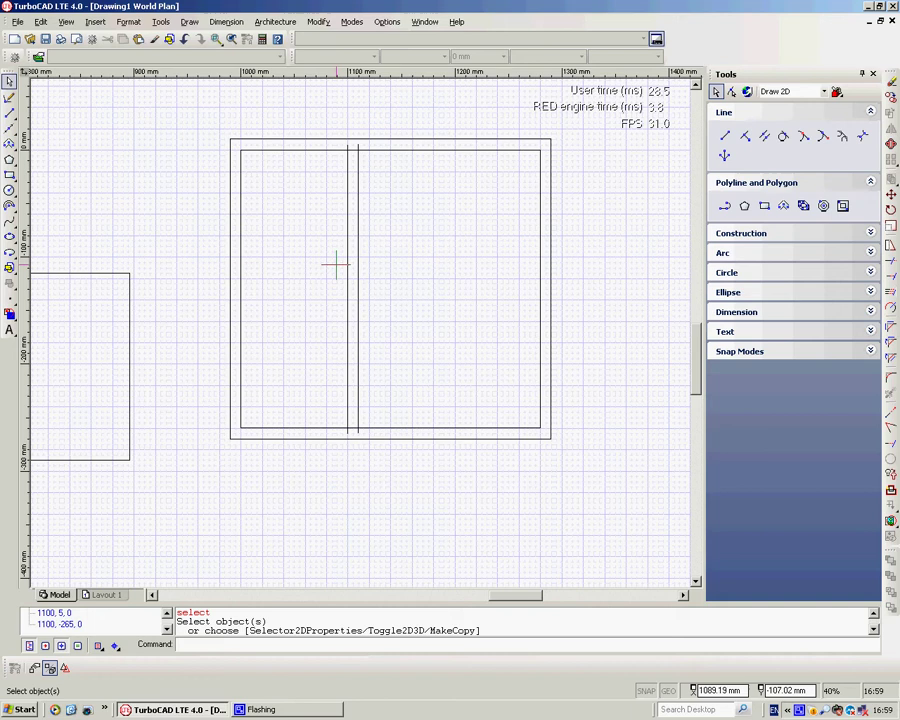
# Step: T-Meet the partition with the top inner wall, then with the bottom inner wall
pyautogui.click(319, 22)
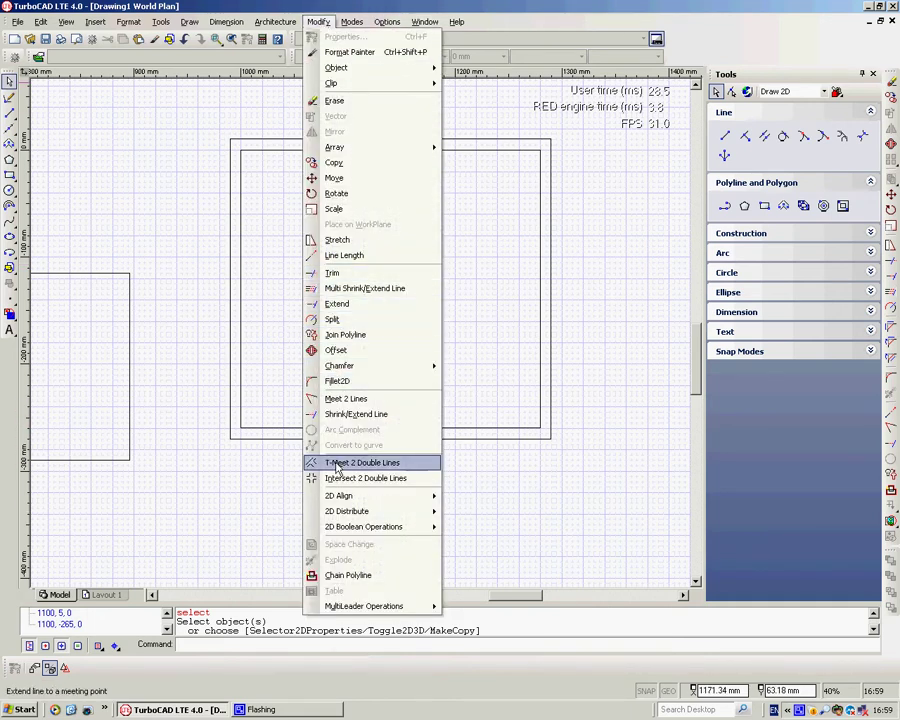
pyautogui.click(337, 463)
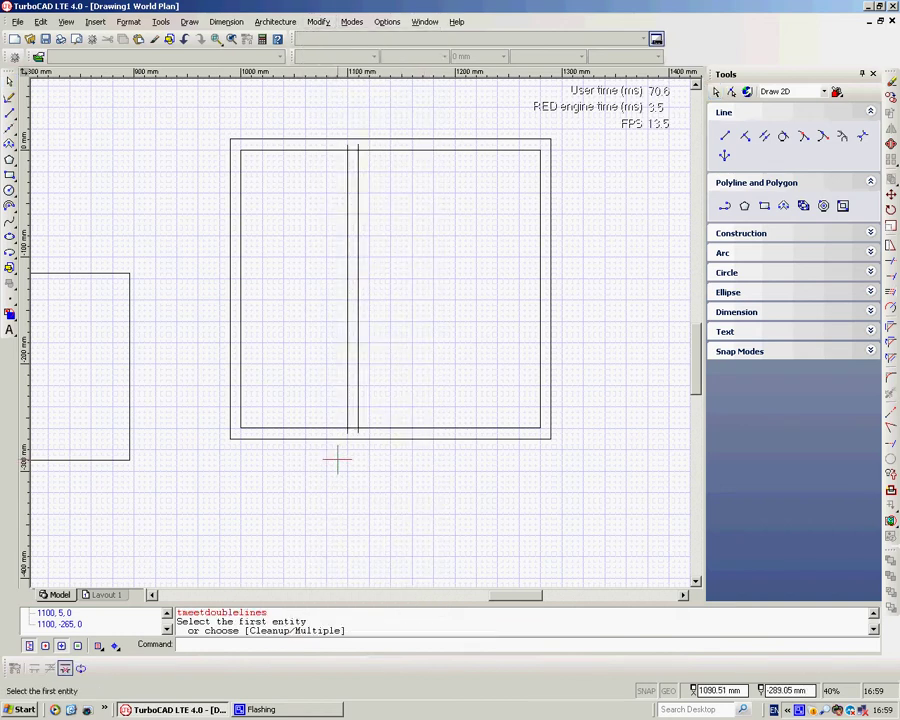
pyautogui.click(357, 236)
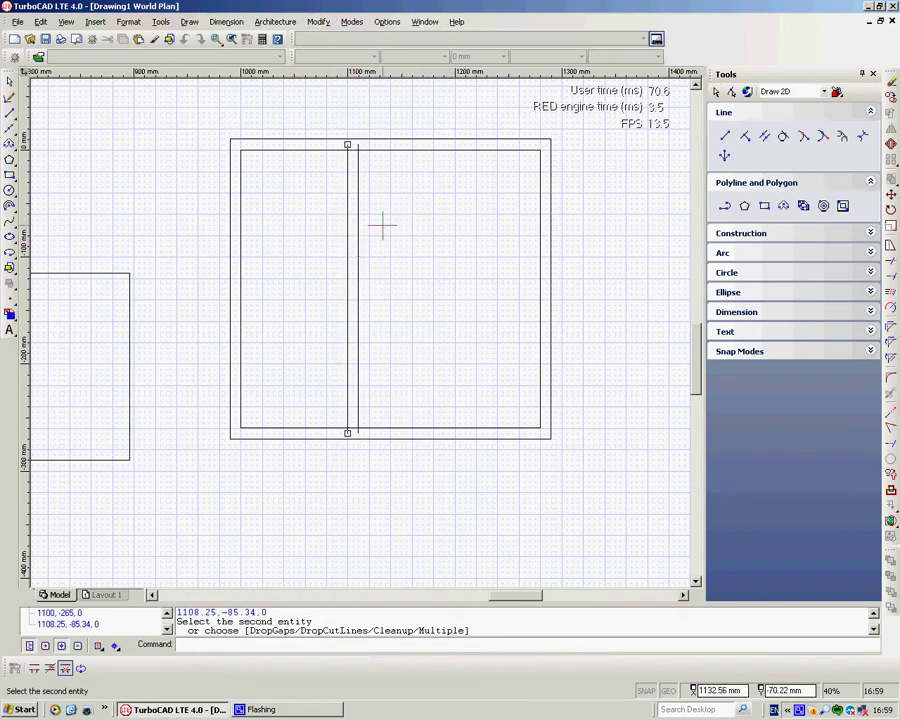
pyautogui.click(414, 147)
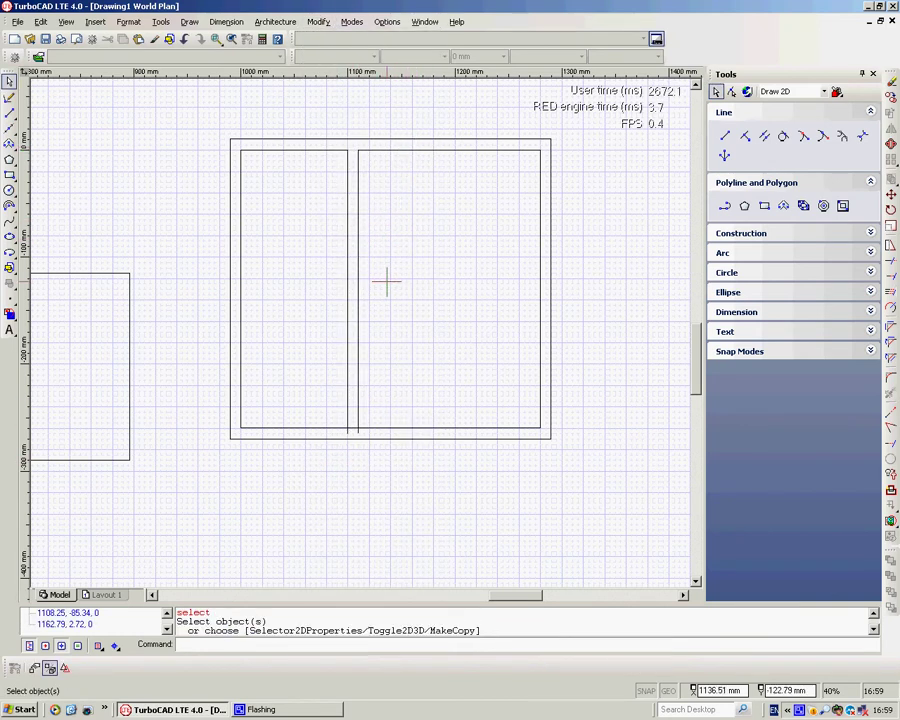
pyautogui.press('Return')
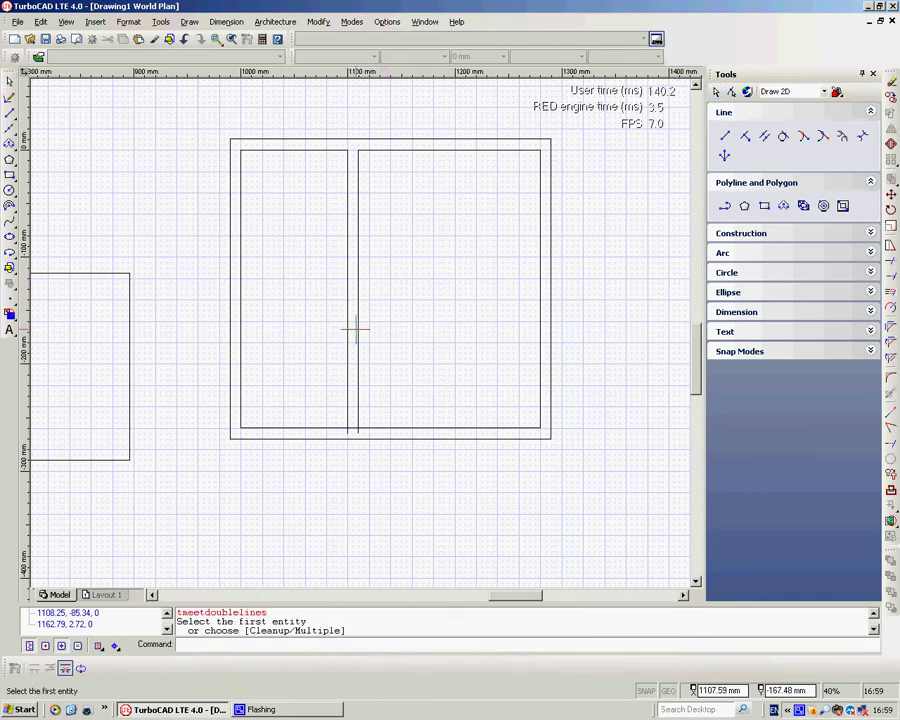
pyautogui.click(358, 326)
pyautogui.click(403, 428)
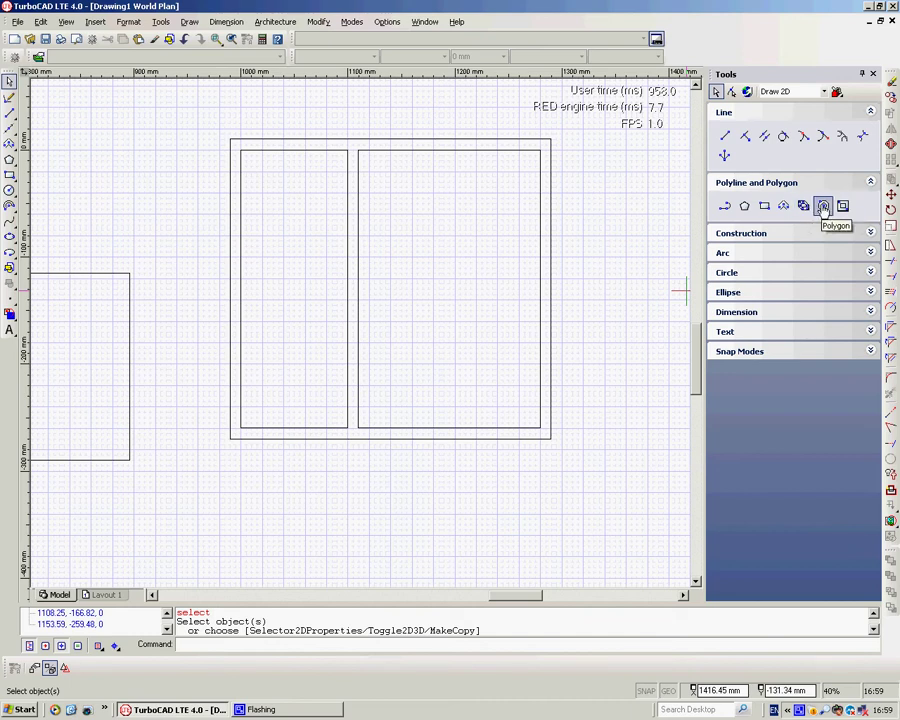
# Step: Draw a double-line hexagon in the right room from a centre and corner point
pyautogui.click(823, 205)
pyautogui.click(449, 275)
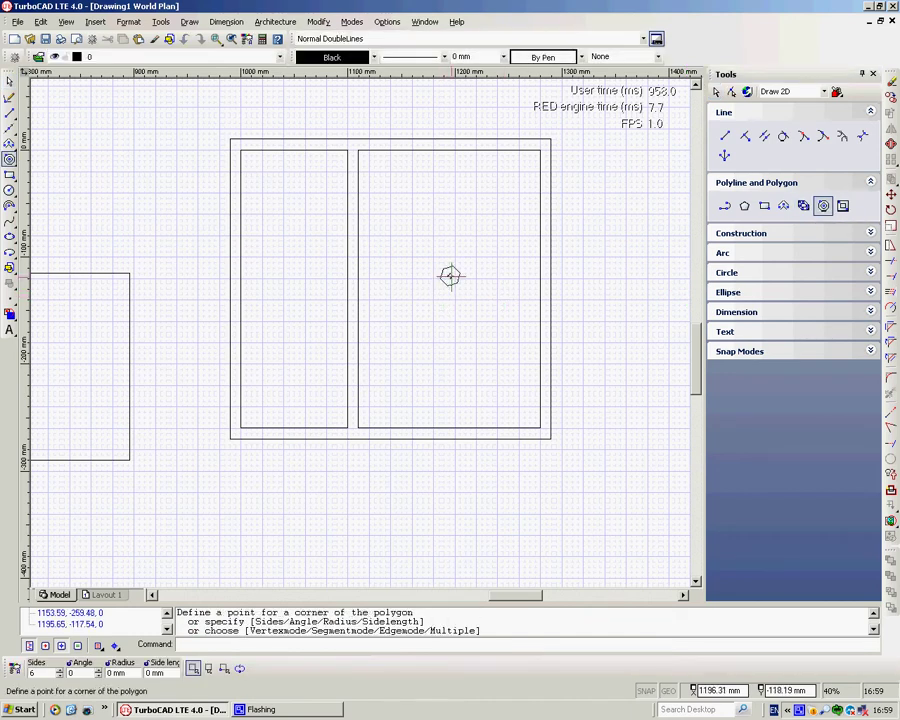
pyautogui.click(489, 318)
# Step: Draw a tall double-line rectangle in the left room by two opposite corners
pyautogui.click(842, 206)
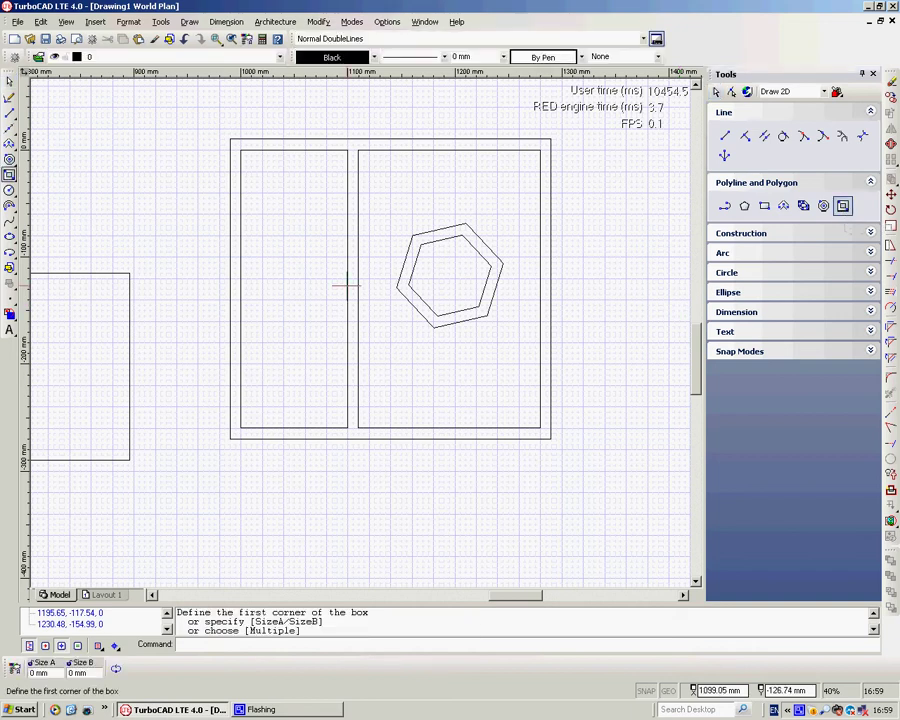
pyautogui.click(267, 226)
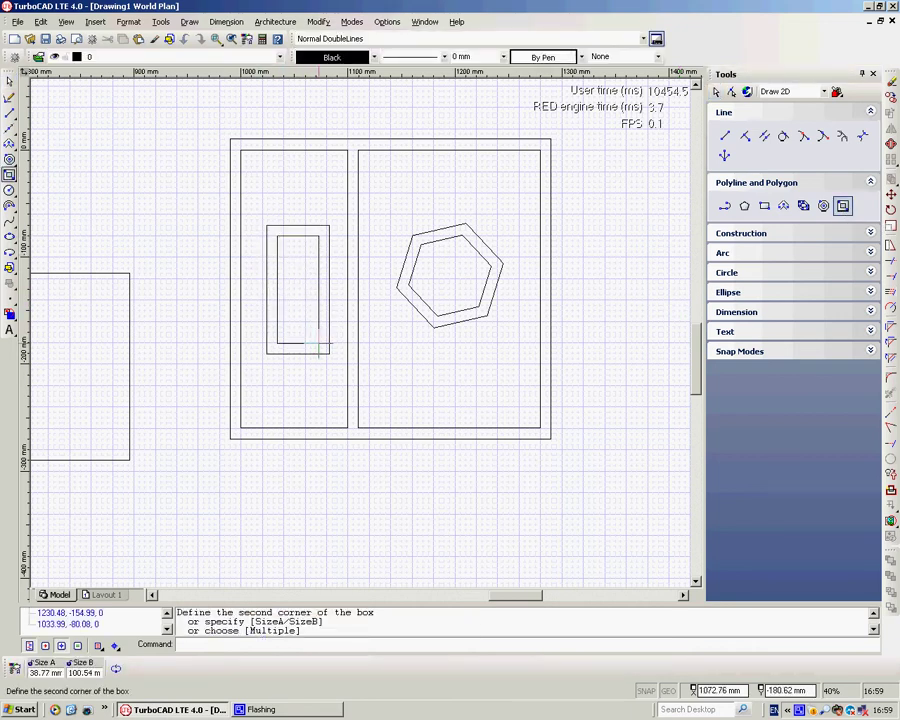
pyautogui.click(322, 348)
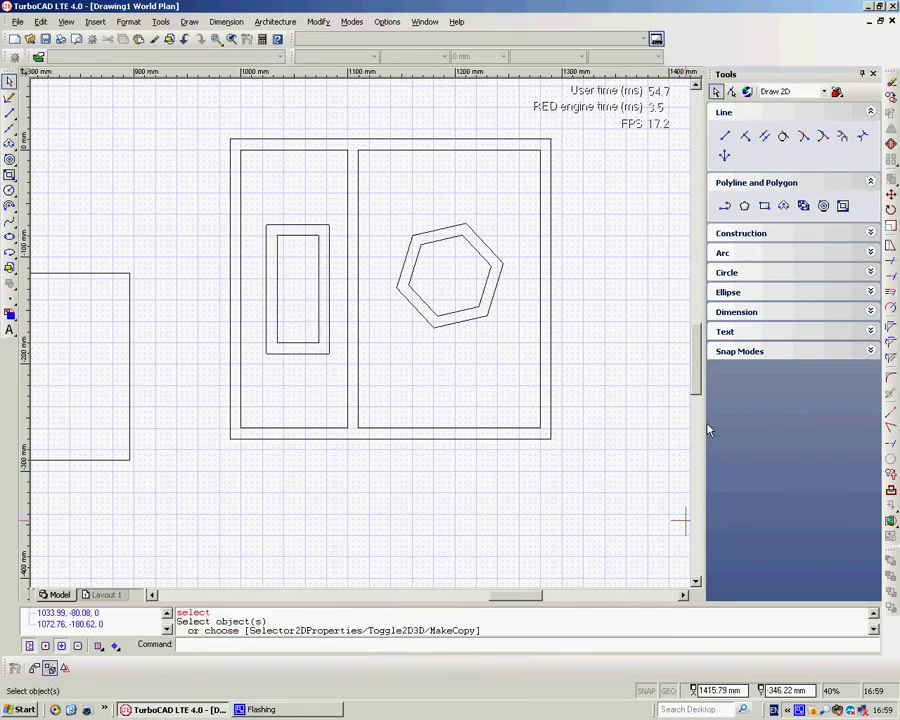
pyautogui.scroll(-3, 697, 388)
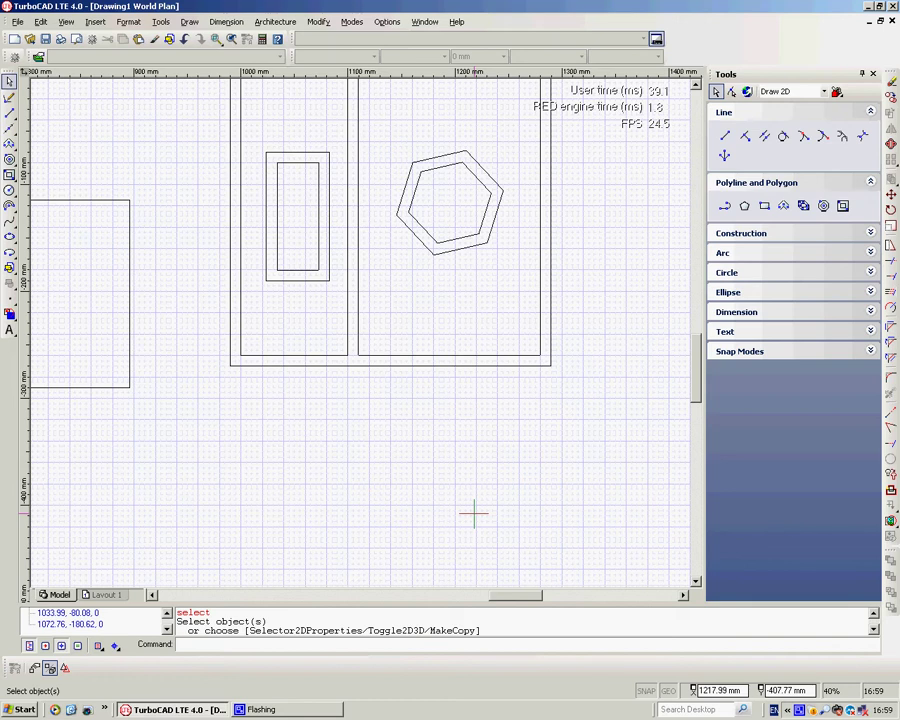
# Step: Draw a four-point zigzag of connected single lines below the room, then end the line
pyautogui.click(725, 137)
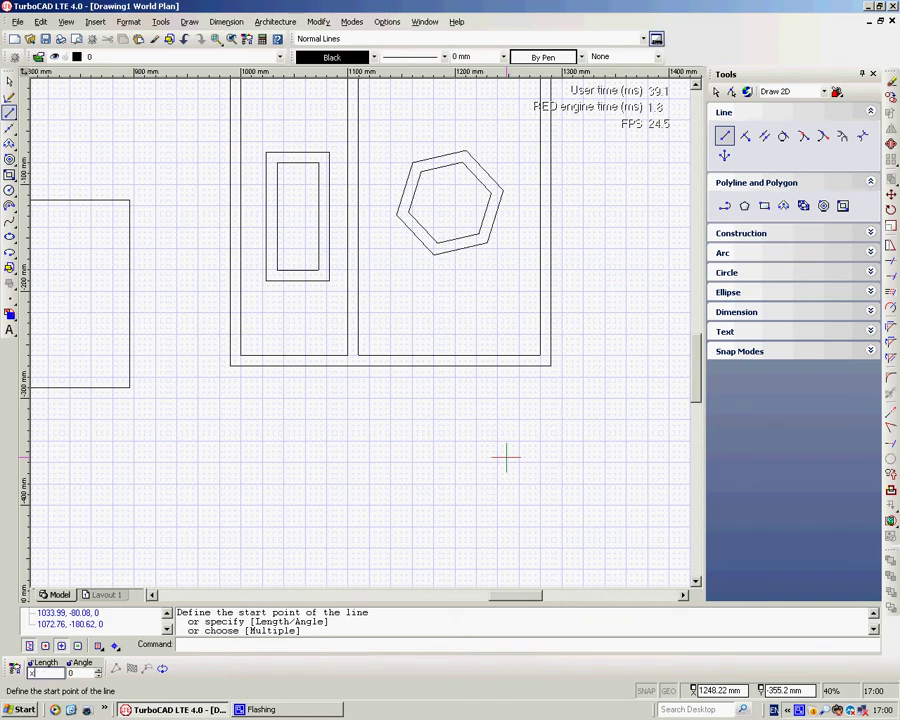
pyautogui.click(325, 539)
pyautogui.click(526, 408)
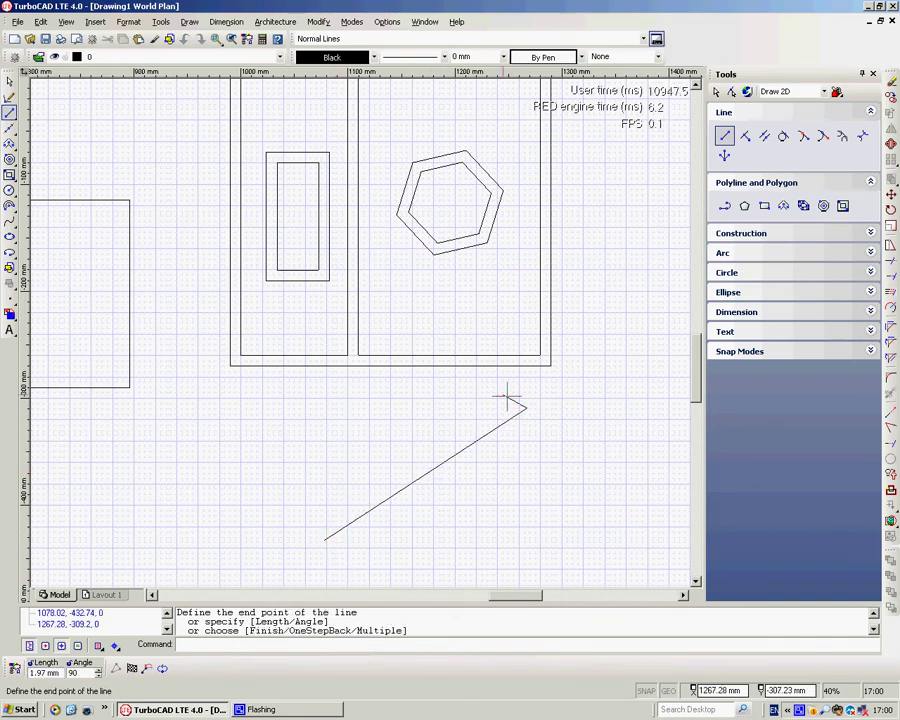
pyautogui.click(377, 398)
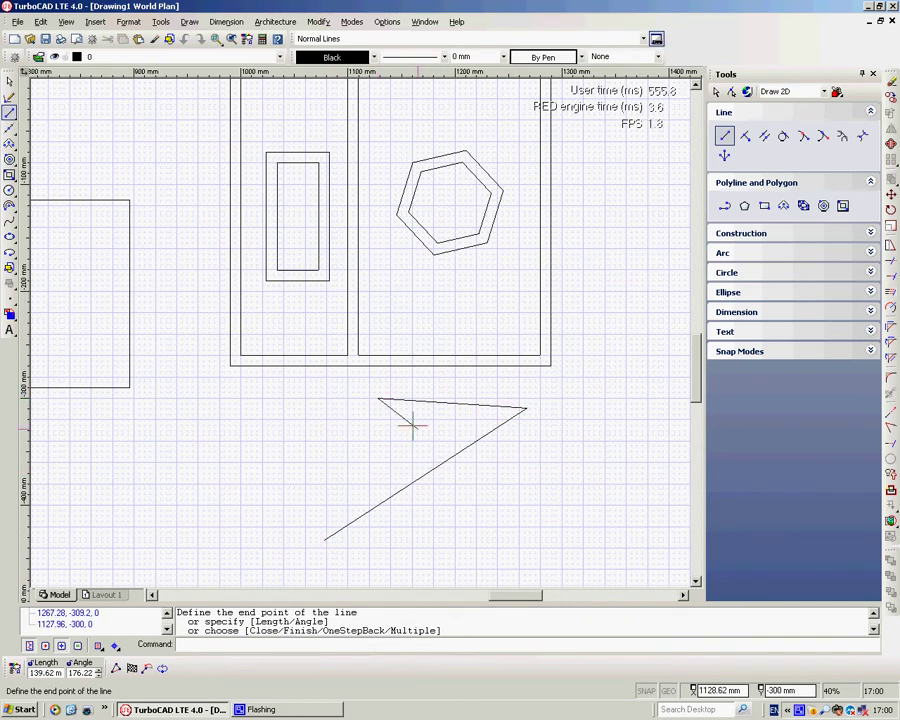
pyautogui.click(328, 486)
pyautogui.rightClick(366, 462)
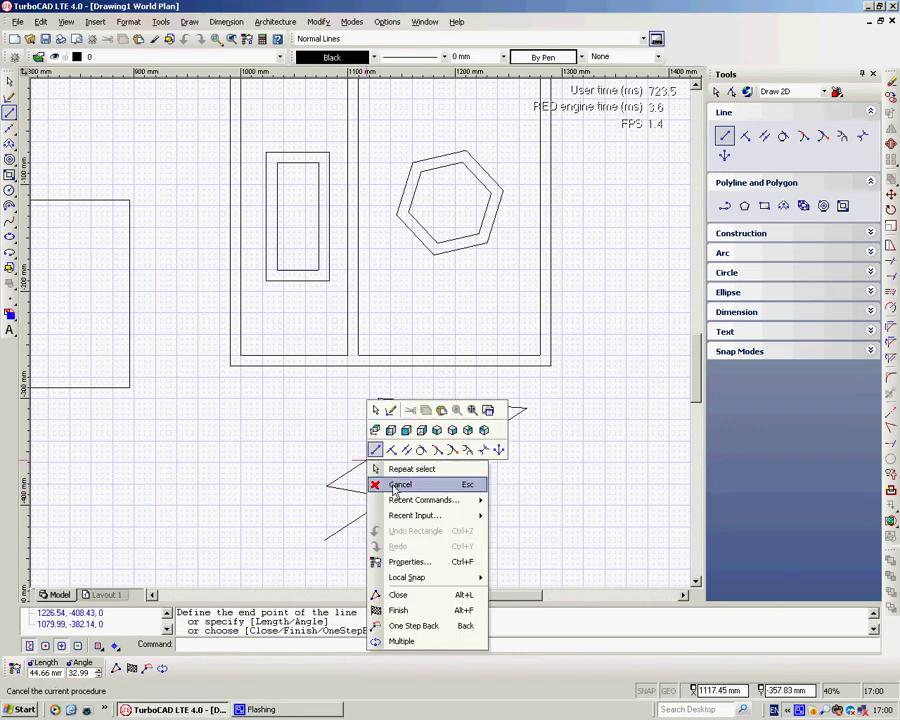
pyautogui.click(400, 486)
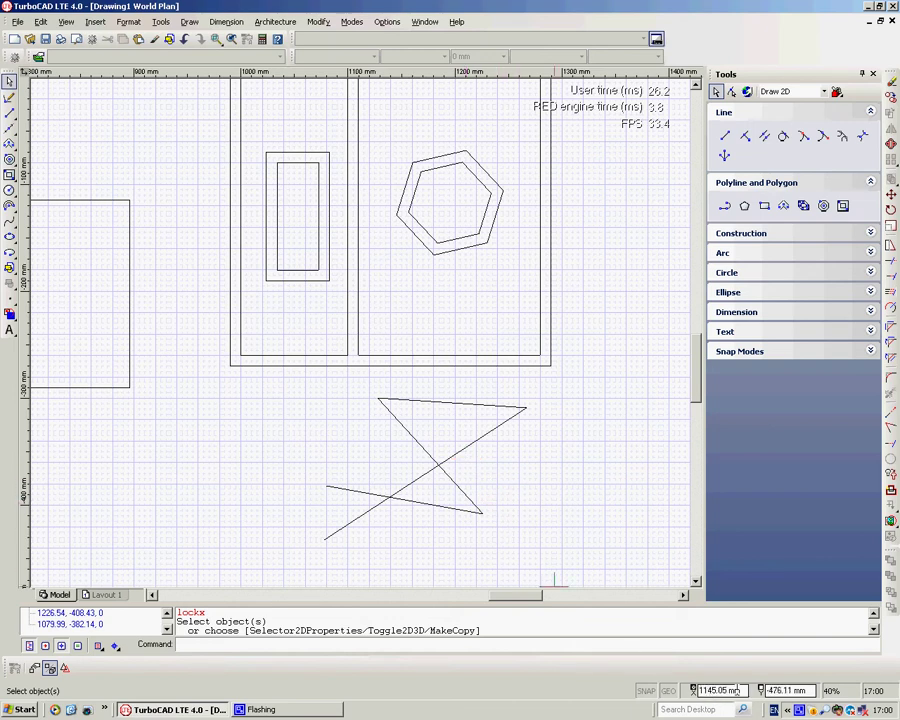
# Step: Draw a vertical single line from the zigzag up into the right room's lower part
pyautogui.click(478, 507)
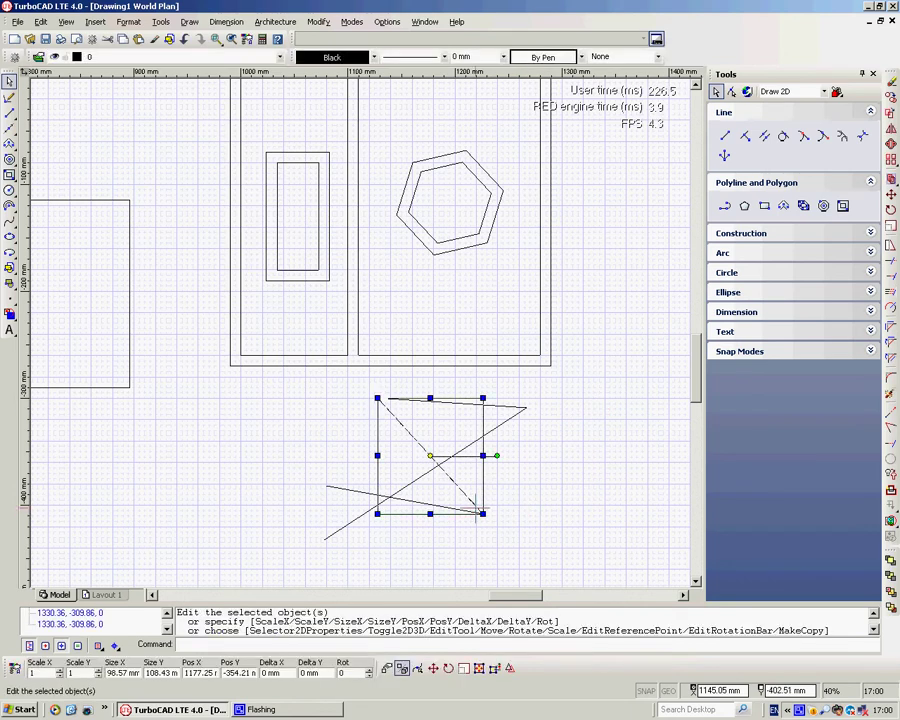
pyautogui.press('l')
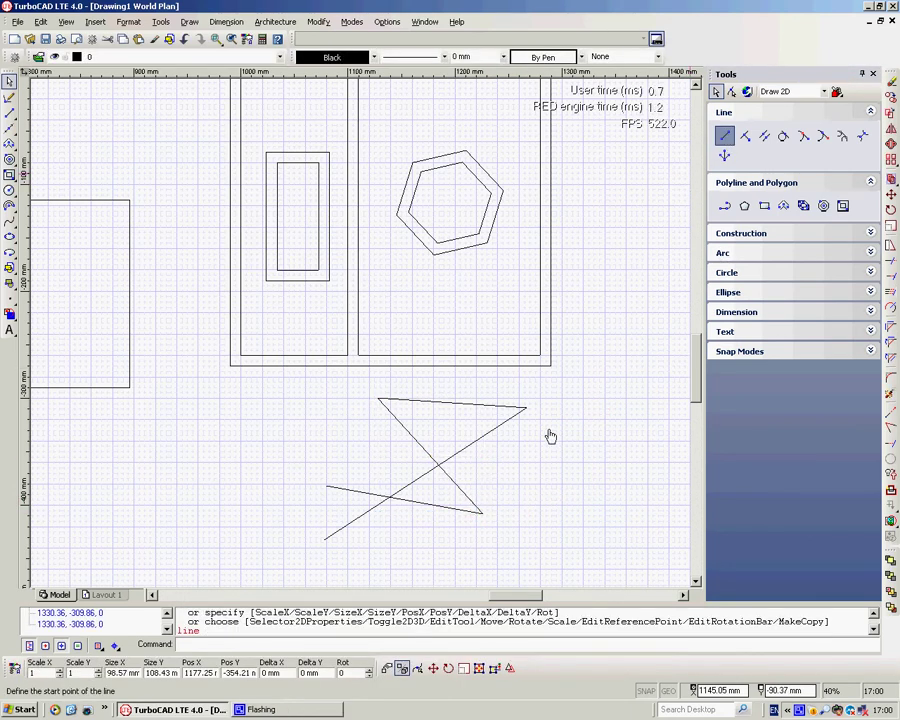
pyautogui.click(396, 460)
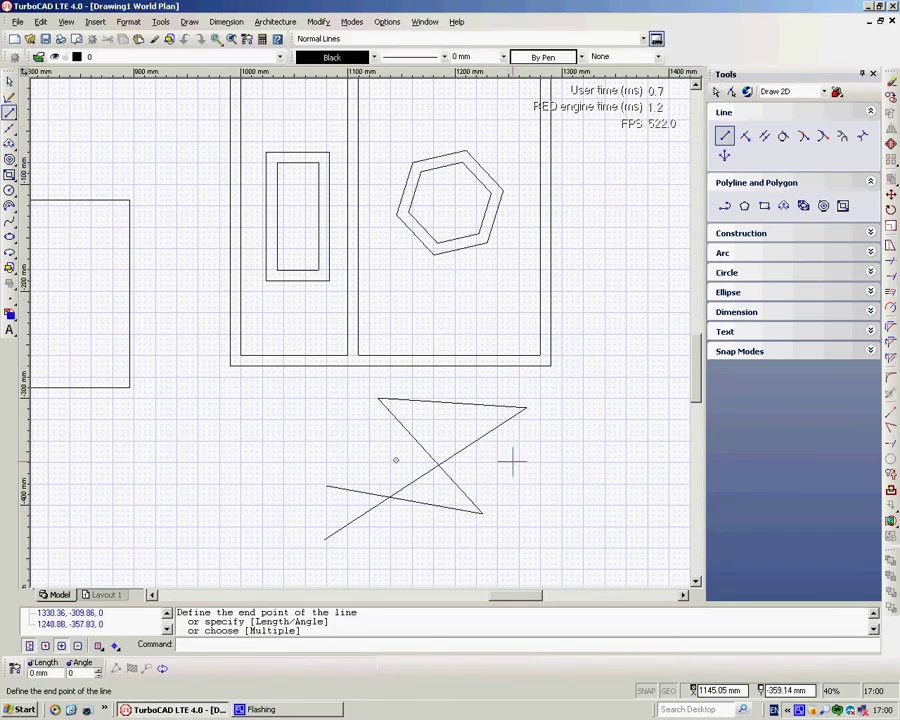
pyautogui.click(584, 503)
pyautogui.click(319, 526)
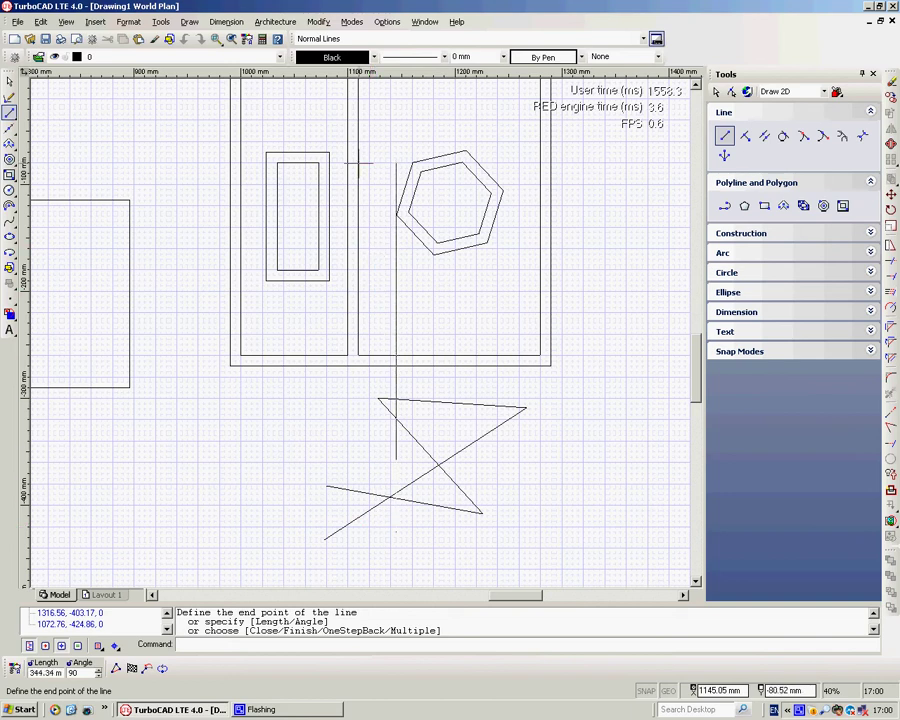
pyautogui.click(377, 452)
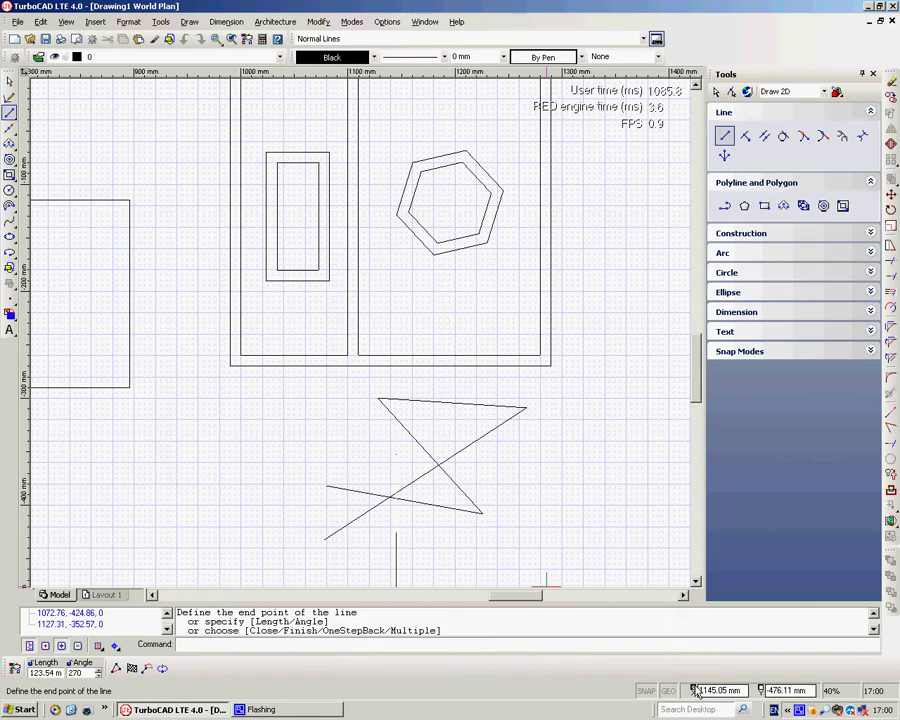
pyautogui.click(387, 288)
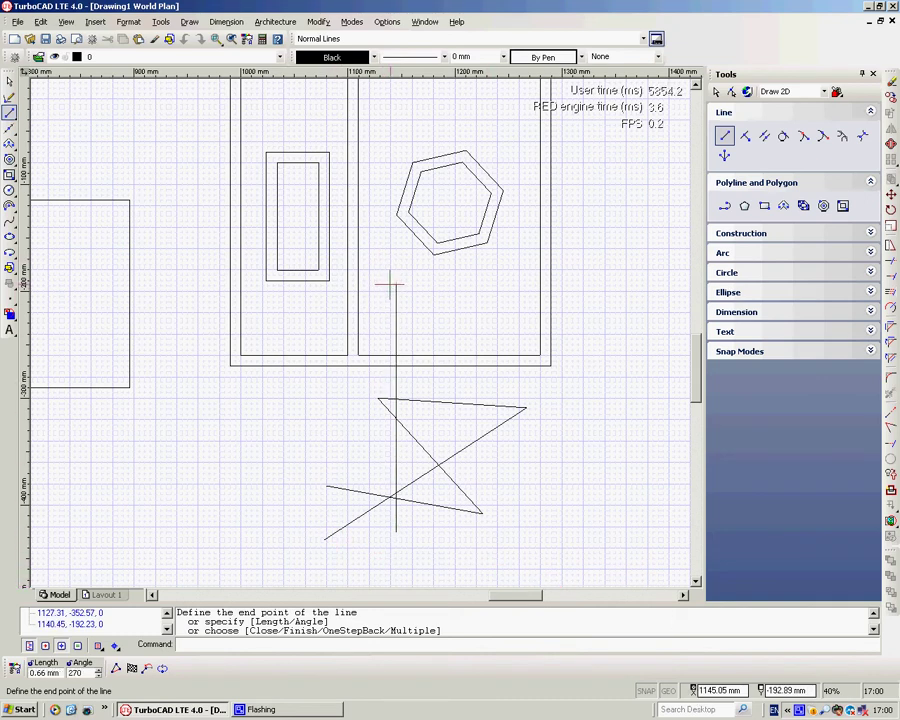
pyautogui.rightClick(483, 316)
pyautogui.click(500, 339)
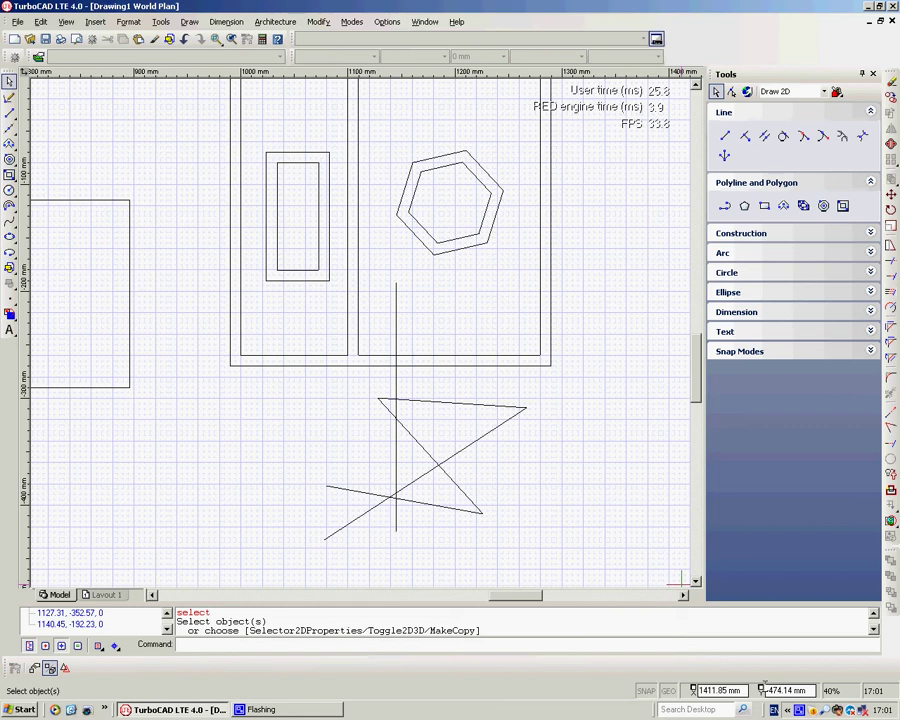
# Step: With Lock X on, draw another vertical single line to the right of the room
pyautogui.press('x')
pyautogui.click(725, 138)
pyautogui.click(214, 486)
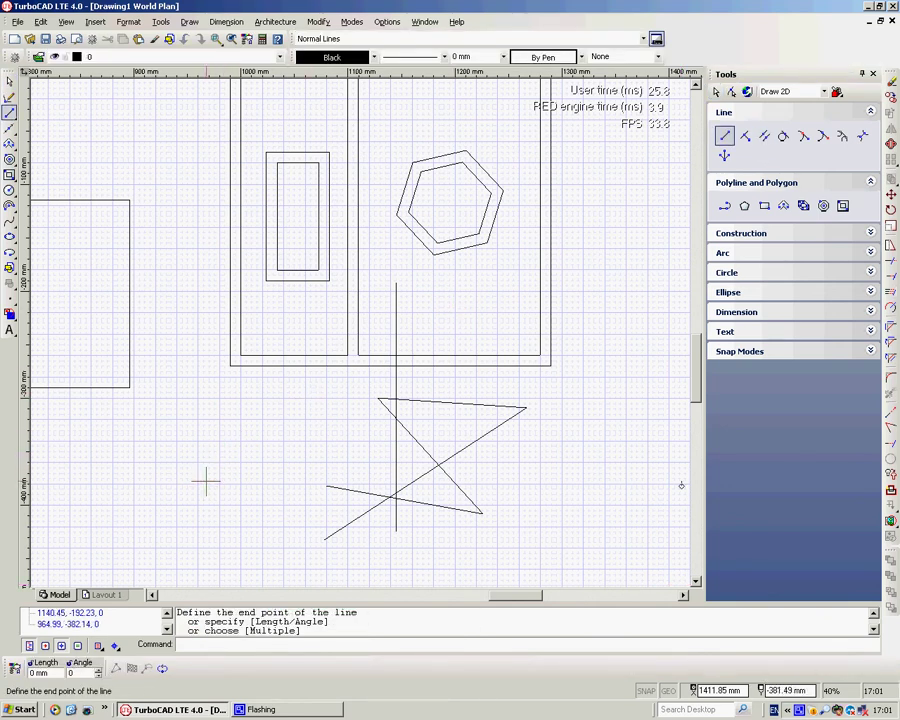
pyautogui.click(214, 341)
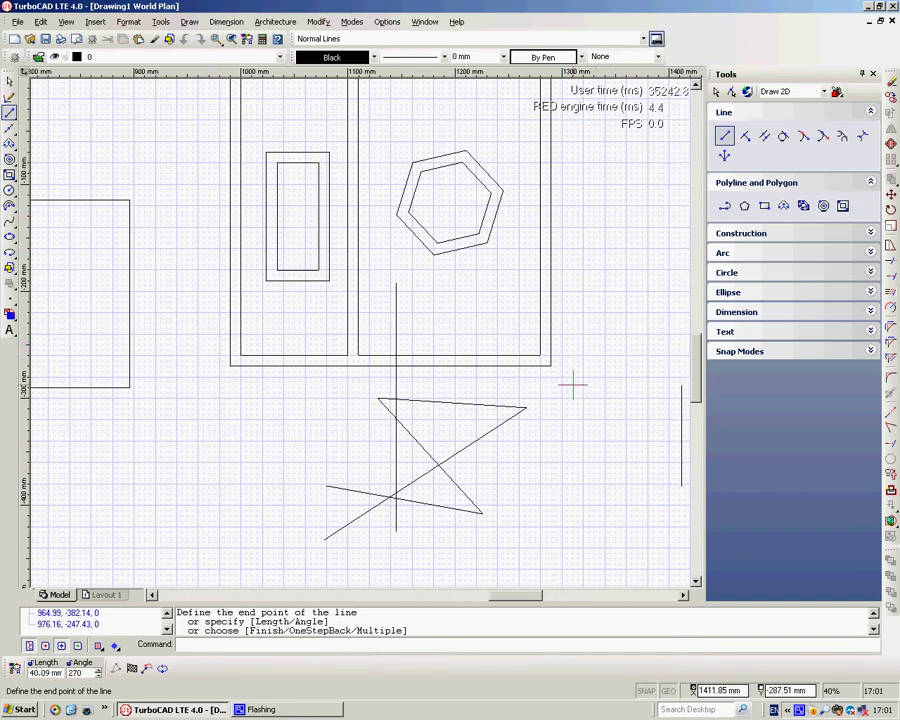
pyautogui.click(594, 262)
pyautogui.click(601, 374)
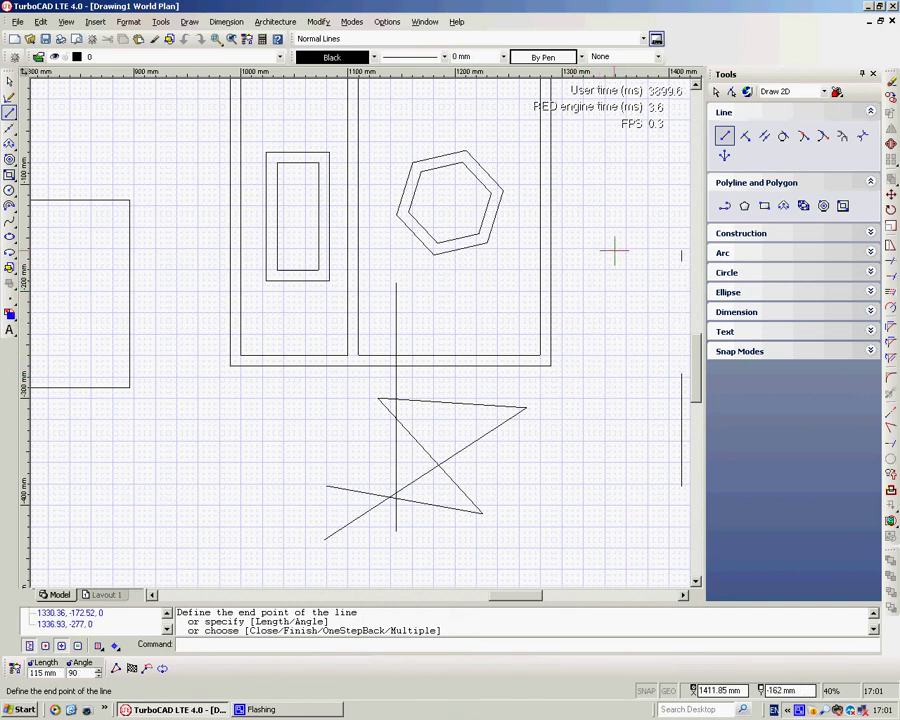
pyautogui.click(600, 320)
pyautogui.rightClick(603, 323)
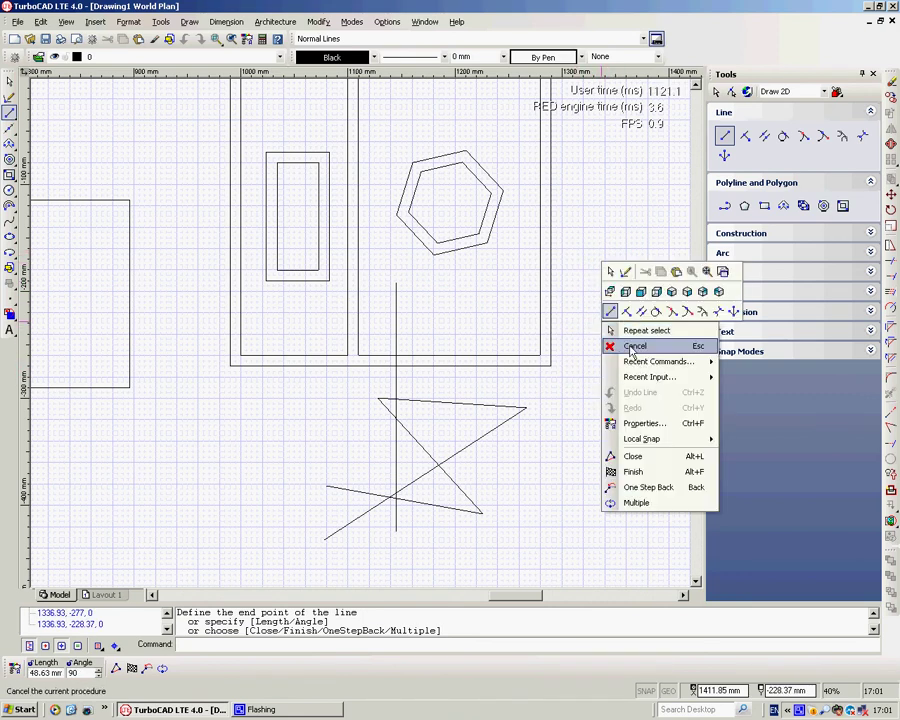
pyautogui.click(634, 346)
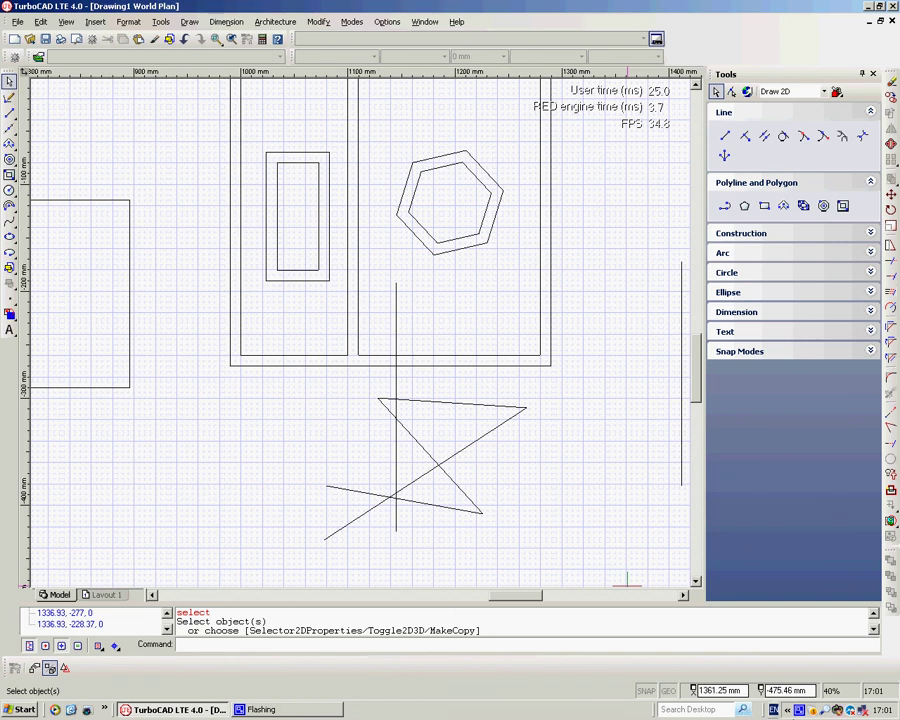
pyautogui.rightClick(800, 711)
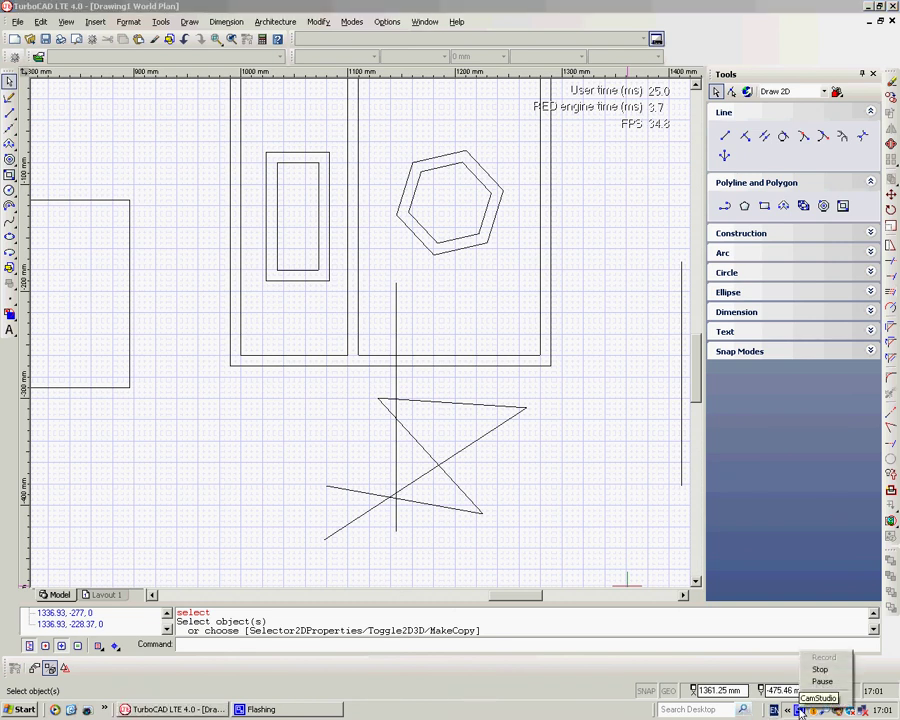